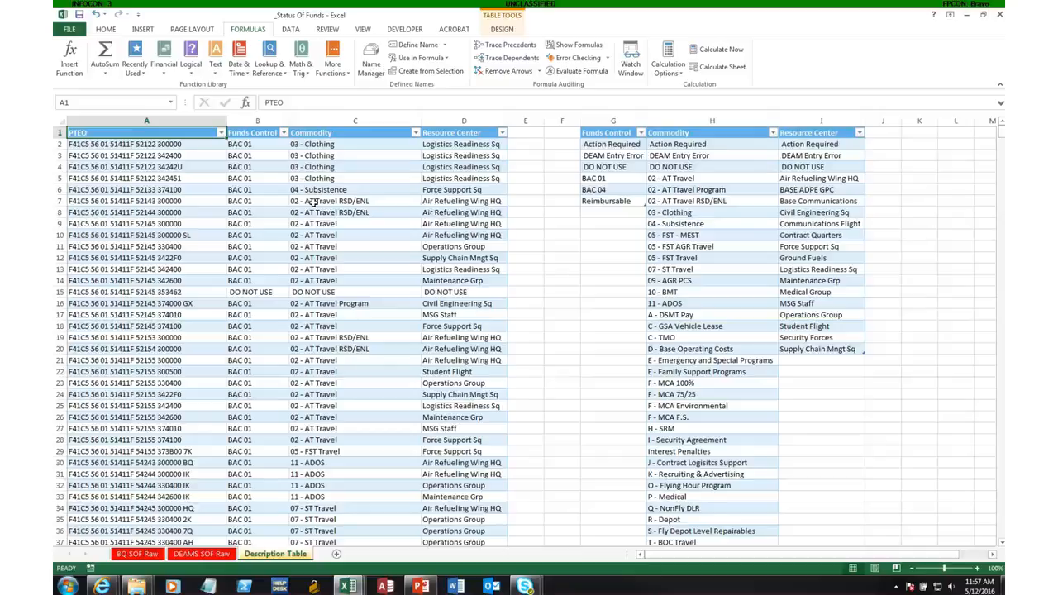
Examine the Description Table sheet's Funds Control, Commodity and Resource Center columns, the selection list in B2 and the source lists beside them.
drag(235, 143, 474, 517)
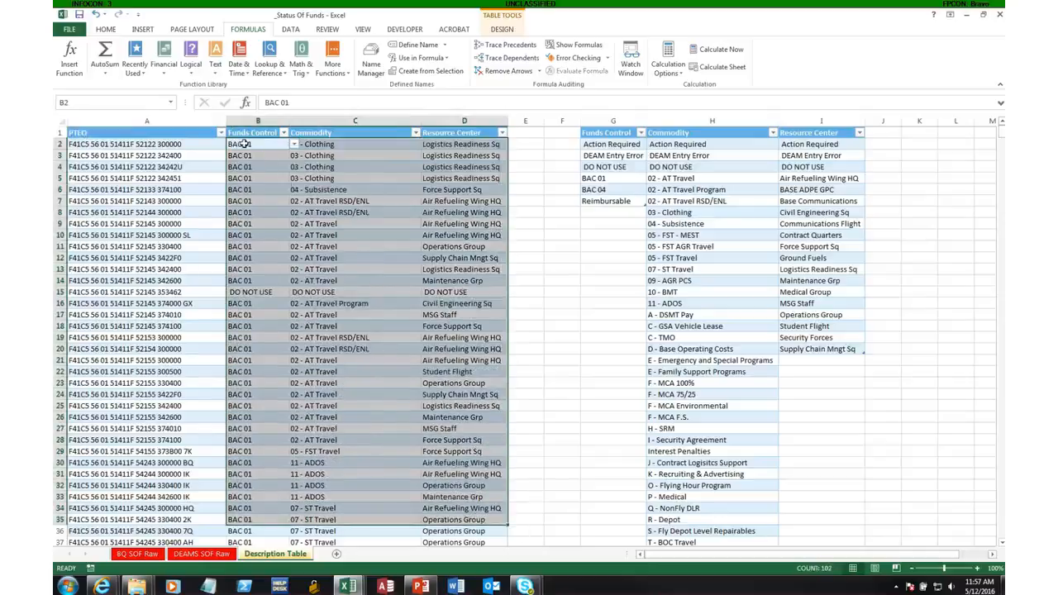
click(390, 272)
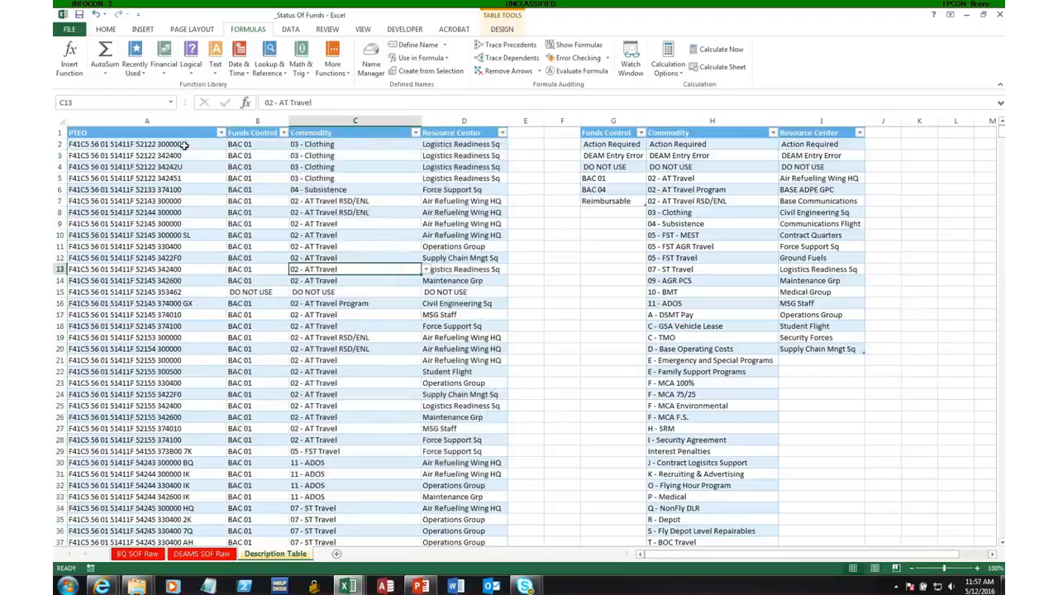
click(271, 147)
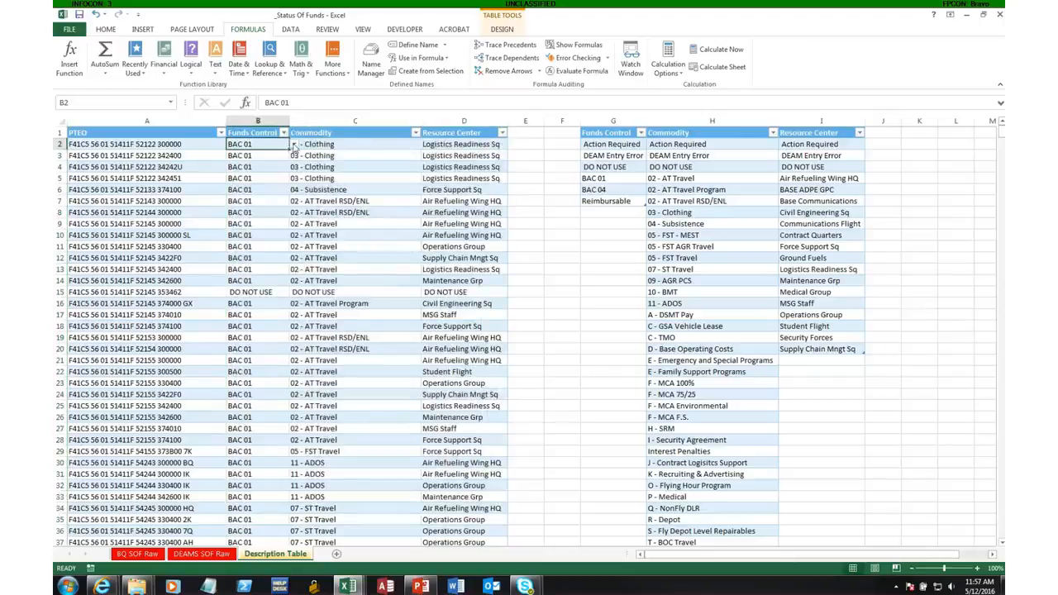
click(292, 145)
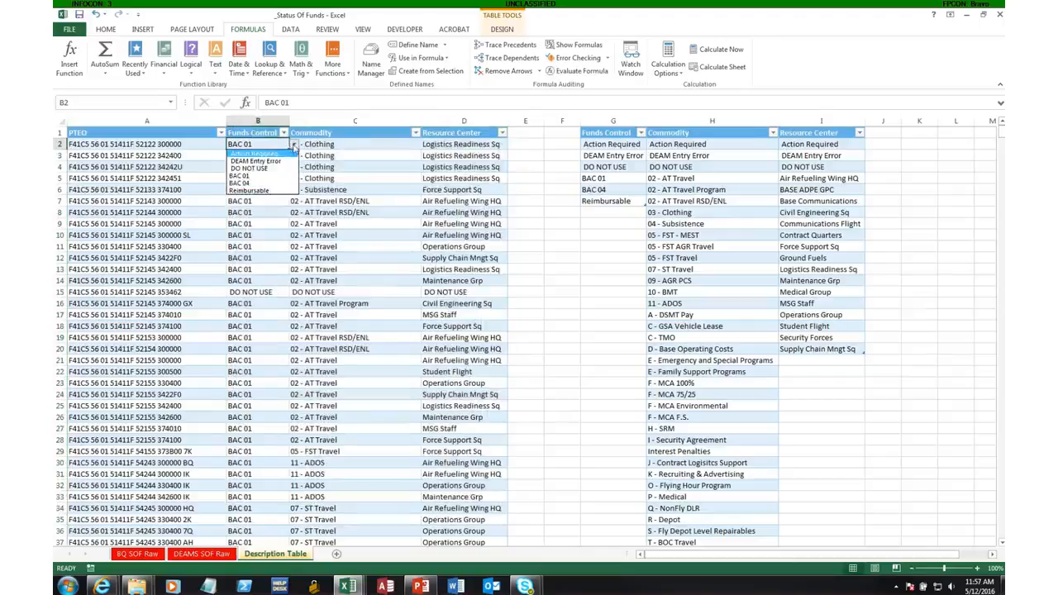
click(293, 145)
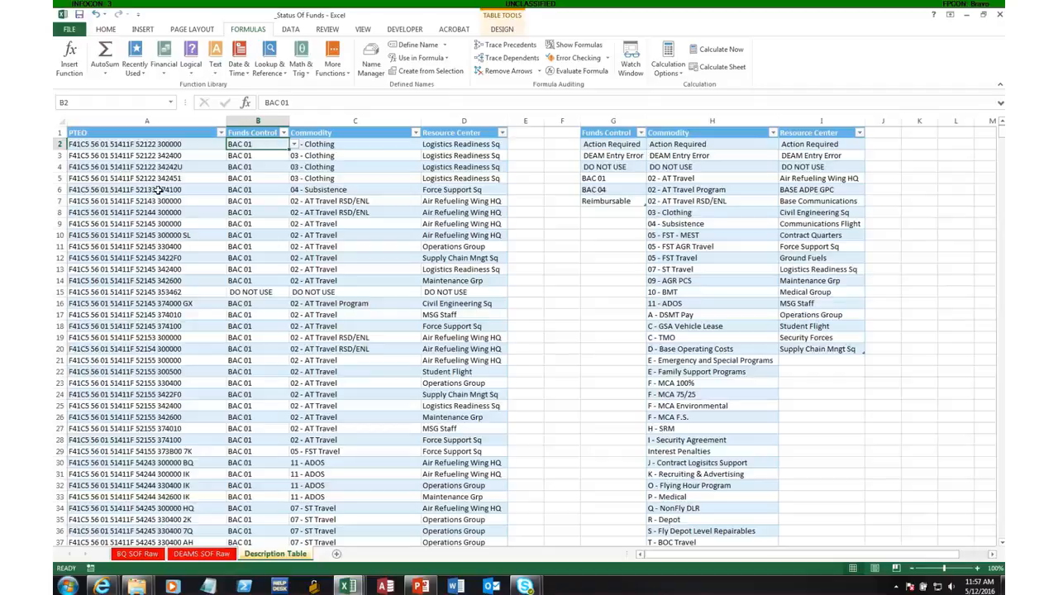
click(639, 202)
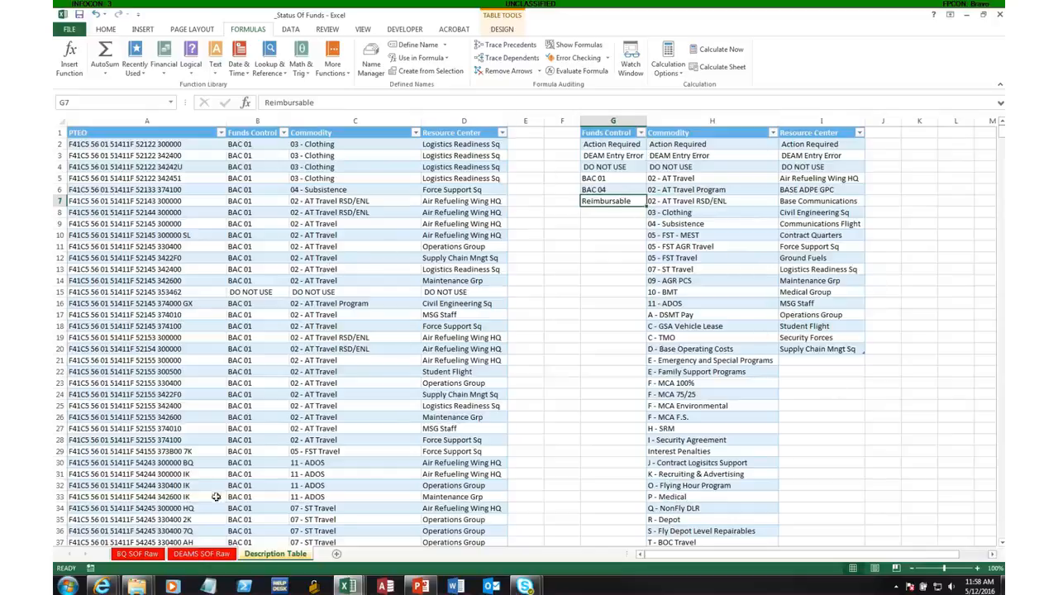
Select cell AF2 under Funds Control on the BQ SOF Raw sheet and compare it with the Description Table sheet.
click(149, 556)
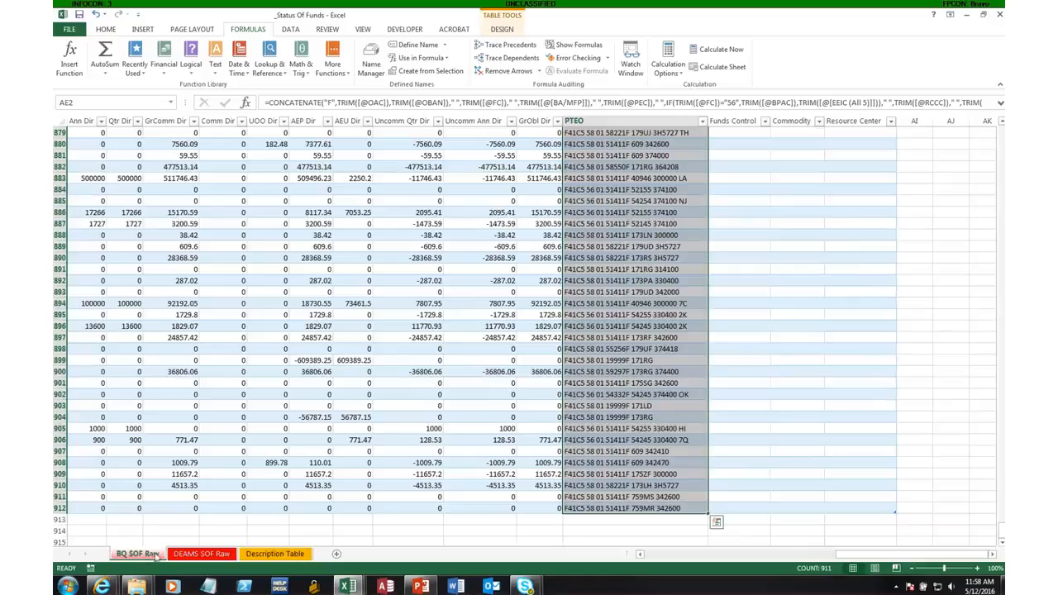
drag(1000, 530, 1000, 130)
click(729, 148)
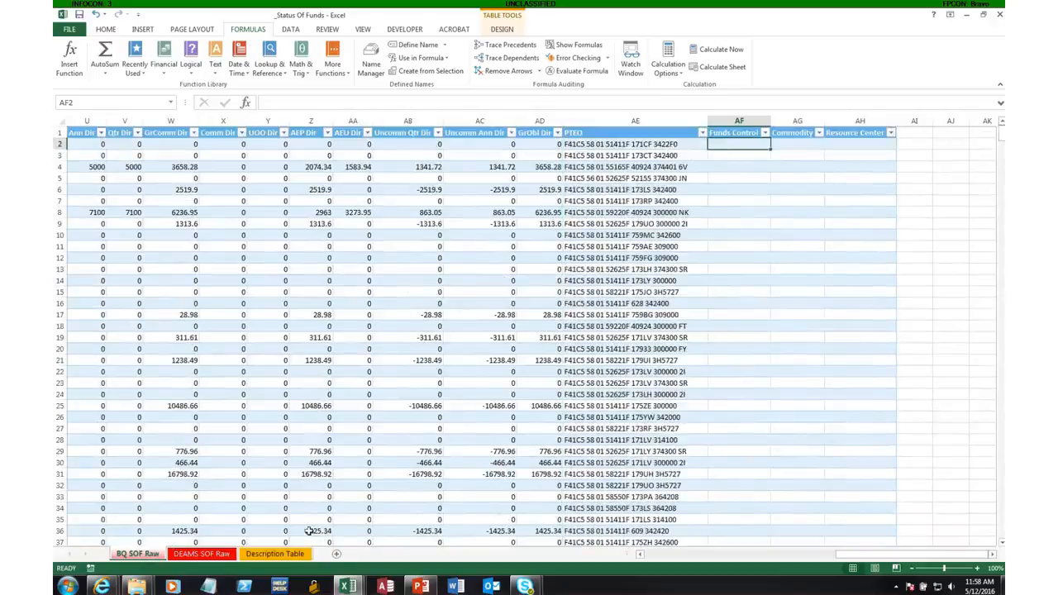
click(285, 558)
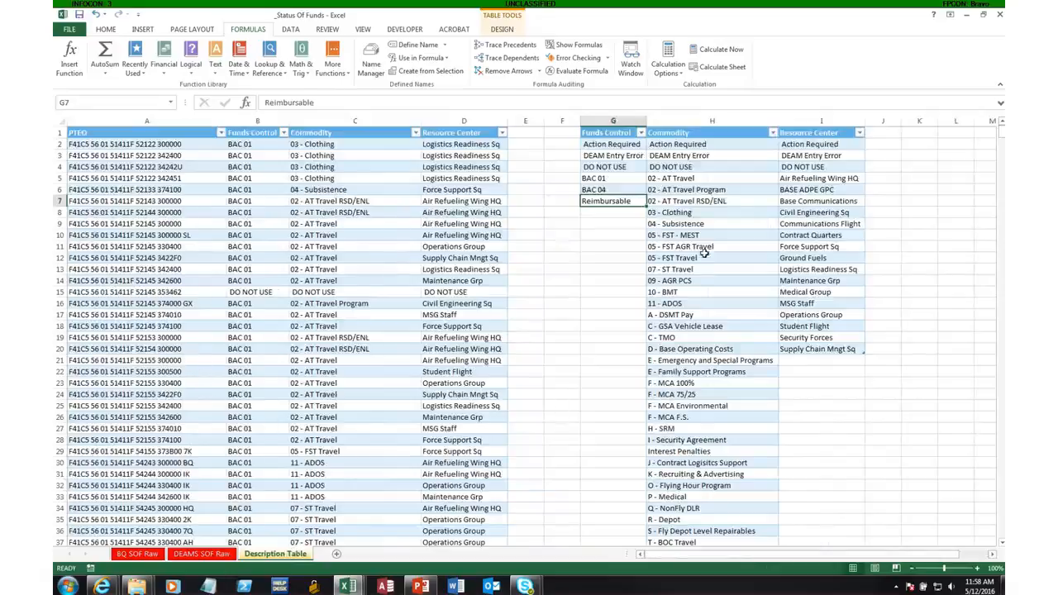
click(141, 553)
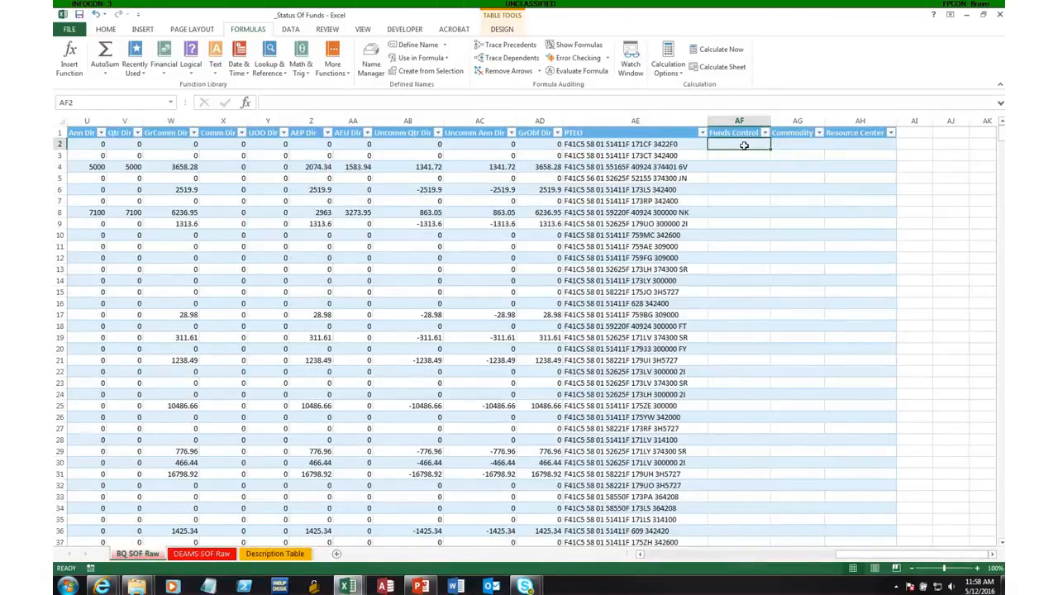
text(=)
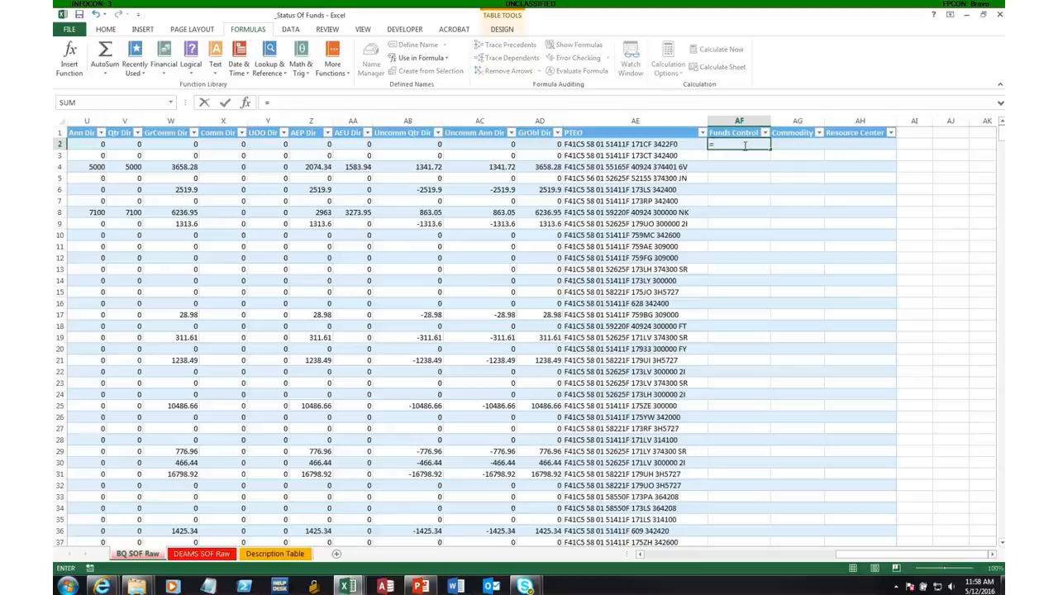
text(vlookup()
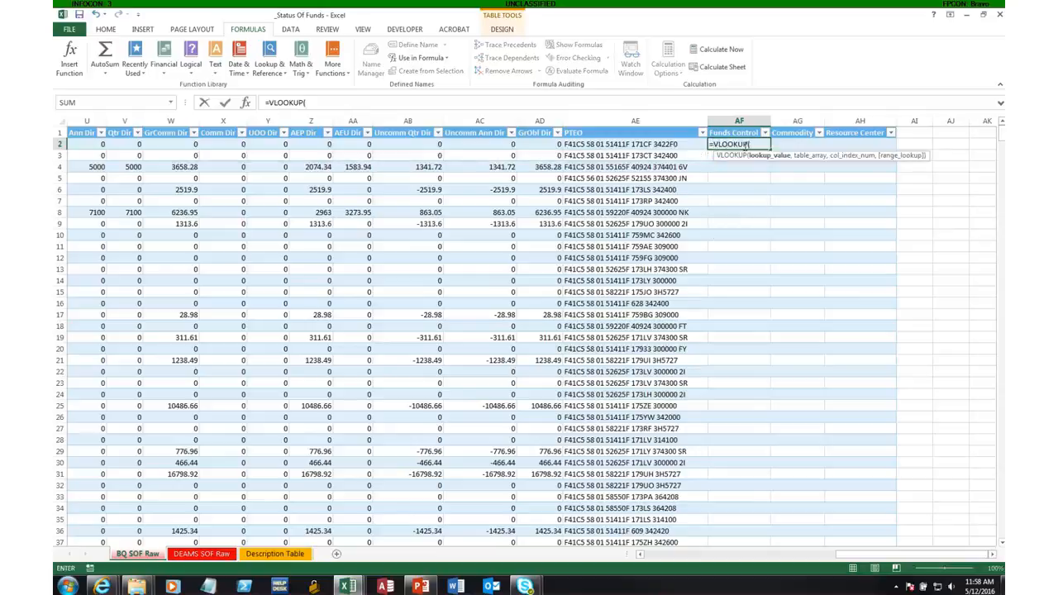
click(633, 143)
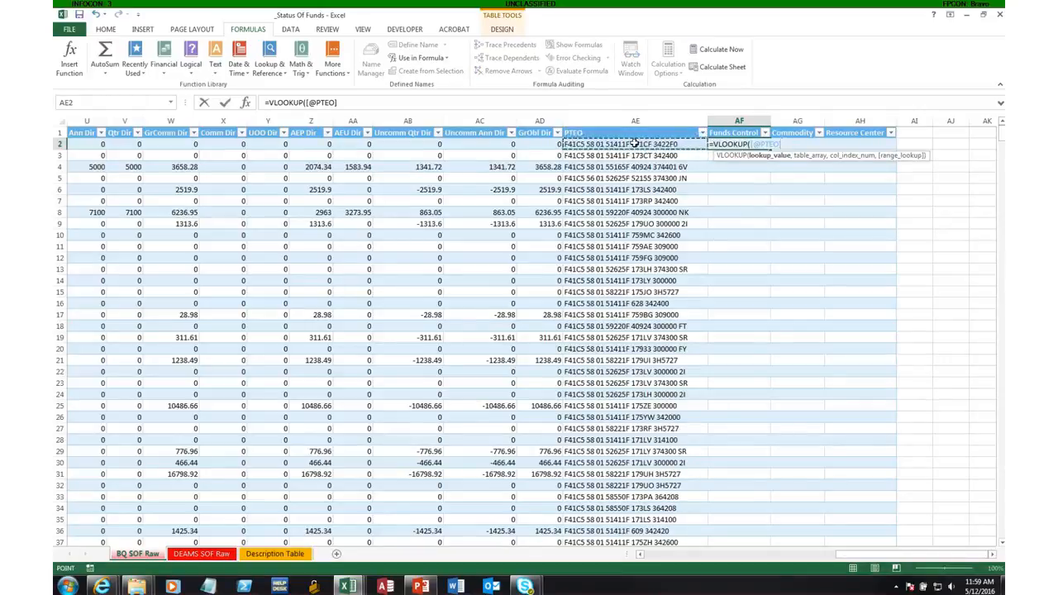
text(,)
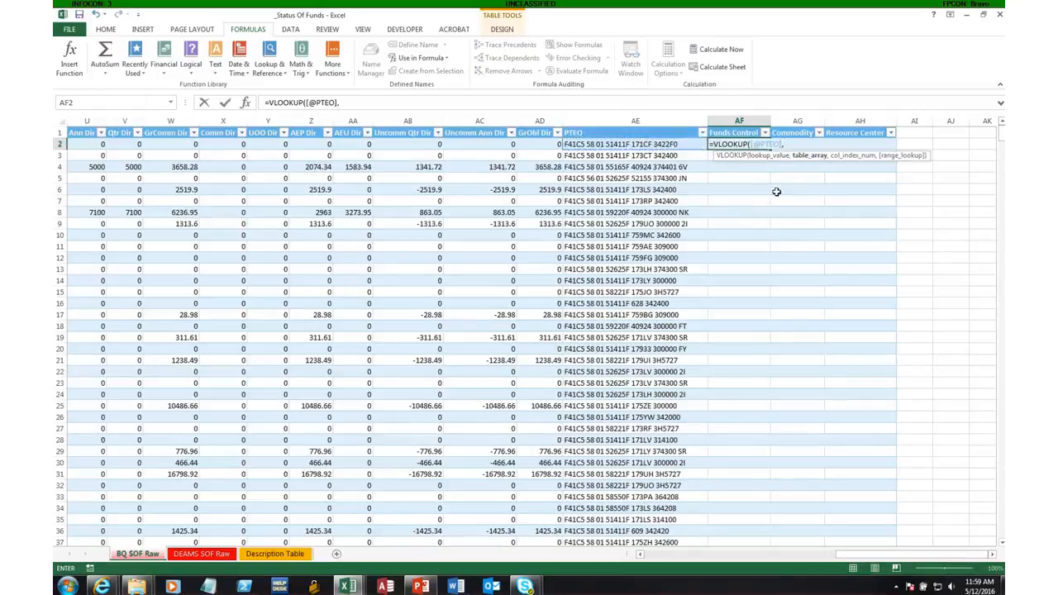
text(des)
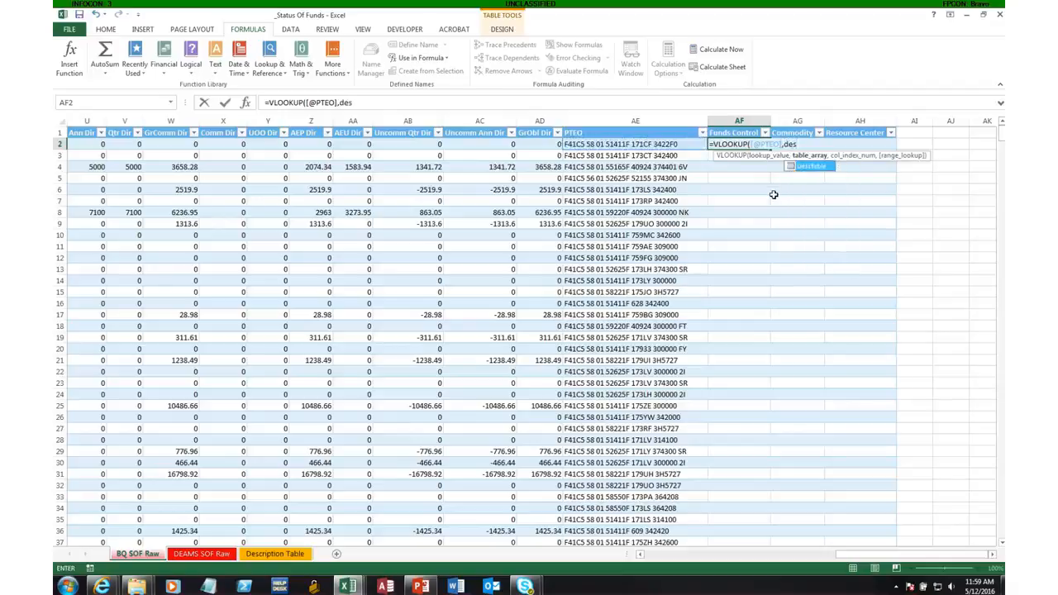
text(c)
key(Tab)
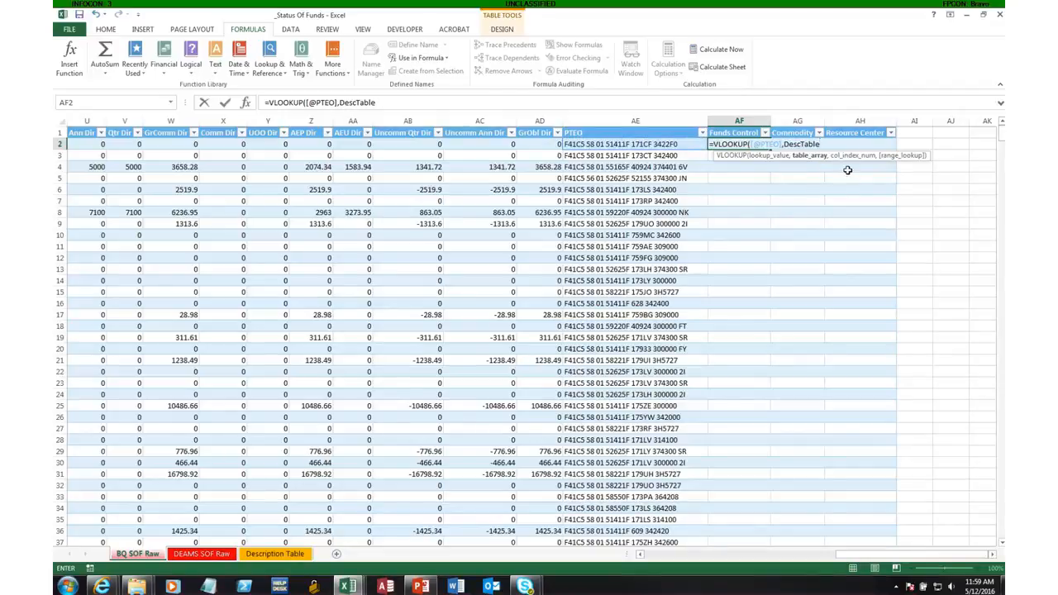
text(,2)
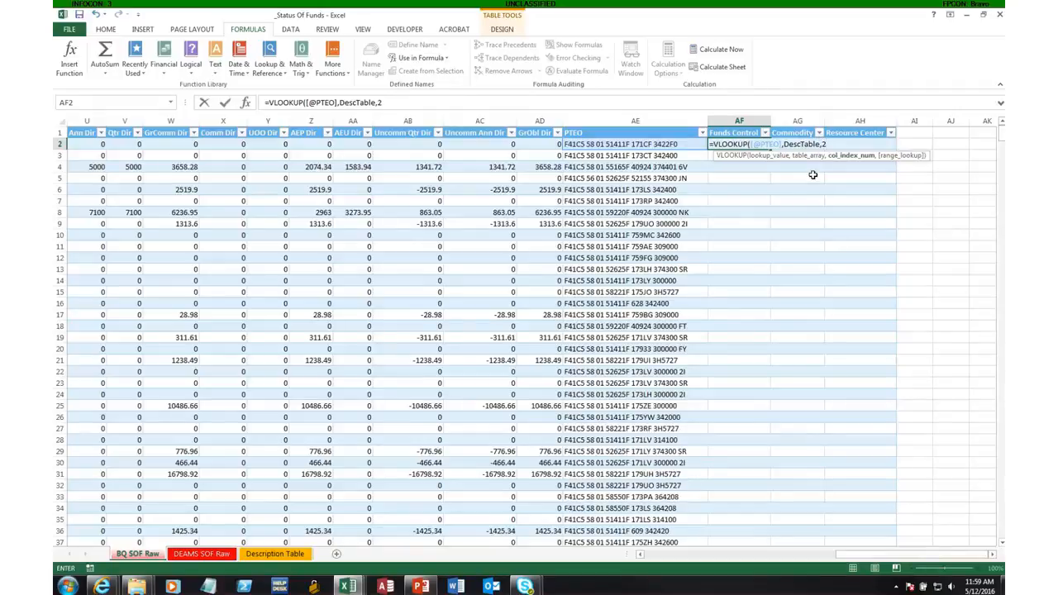
text(,)
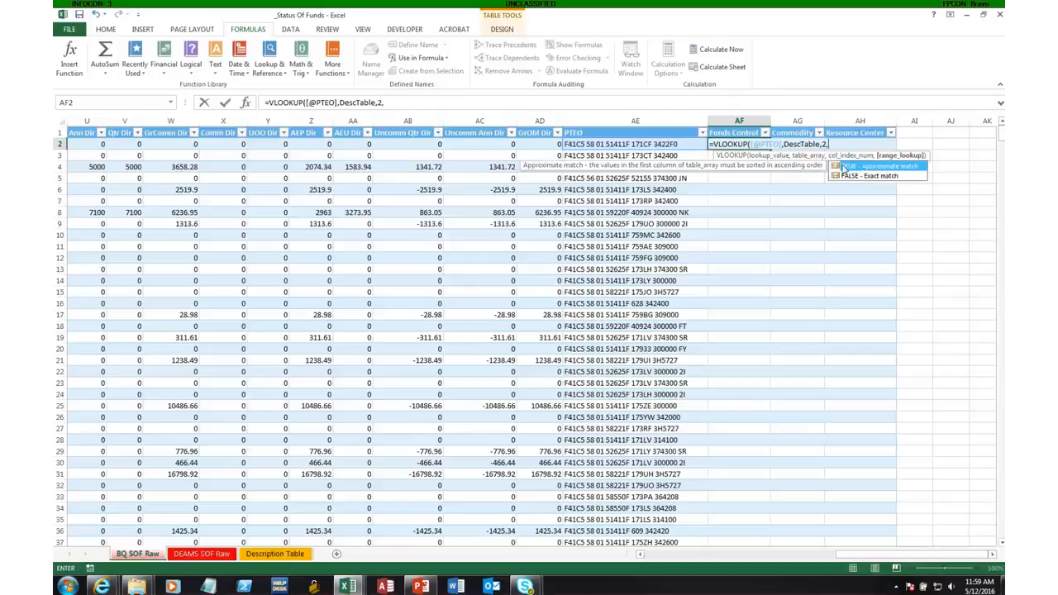
text(0))
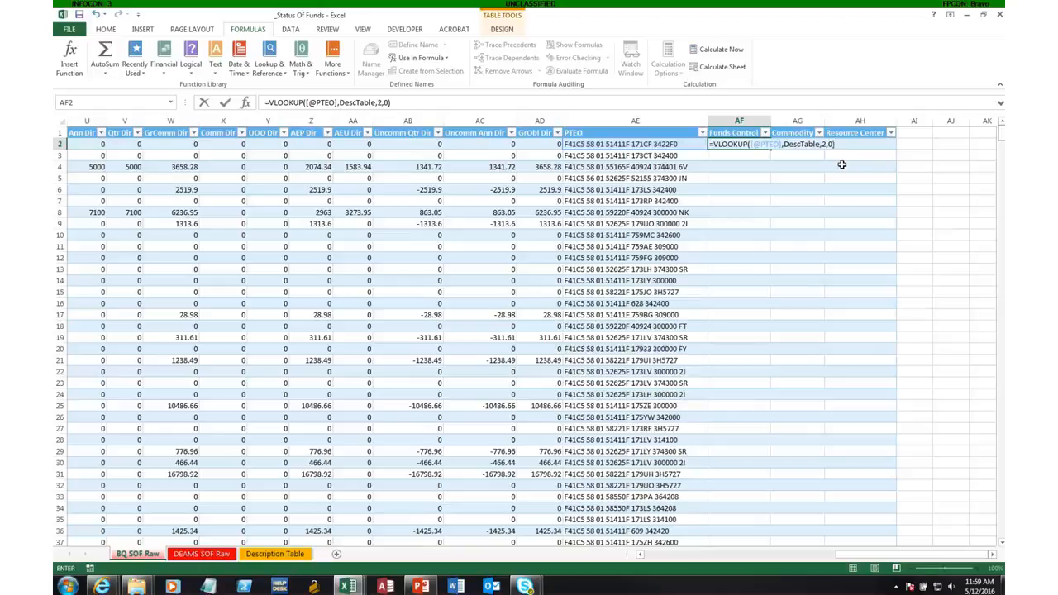
key(Return)
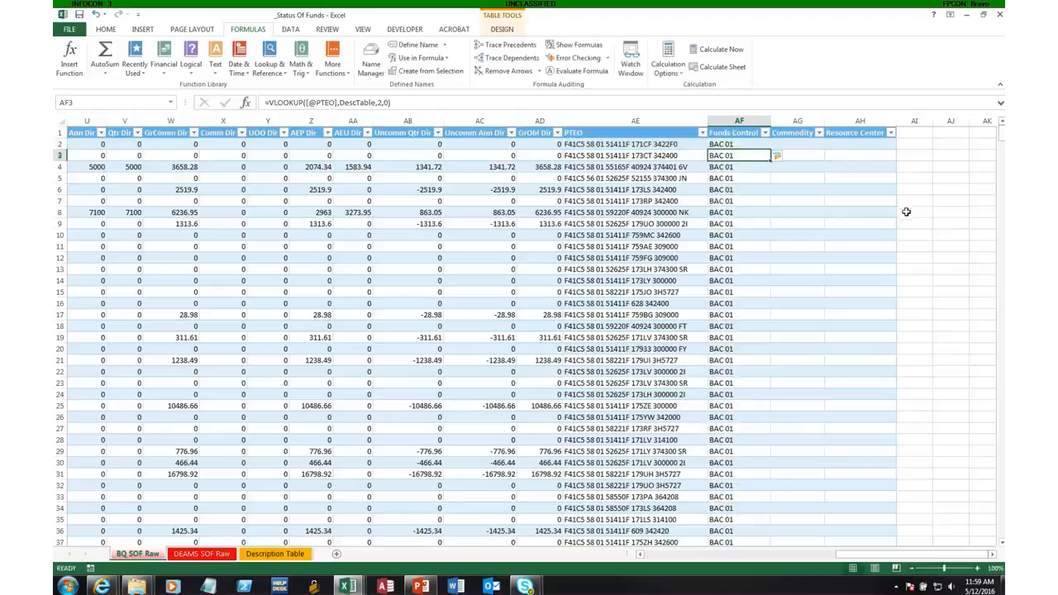
Check the Funds Control column's filter values on BQ SOF Raw and review the Description Table sheet again.
click(740, 144)
click(764, 133)
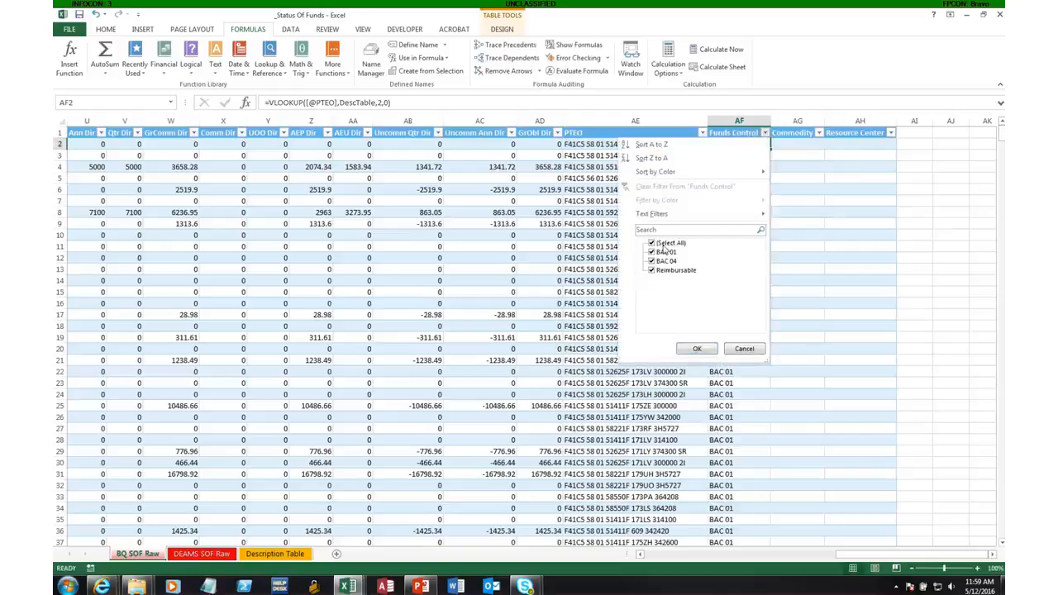
click(705, 351)
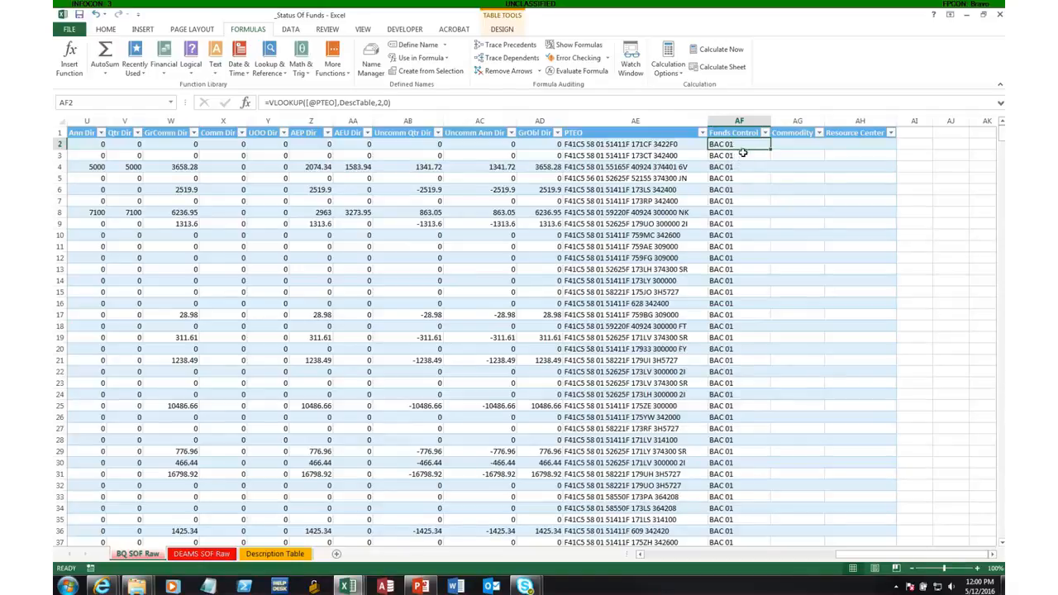
click(281, 554)
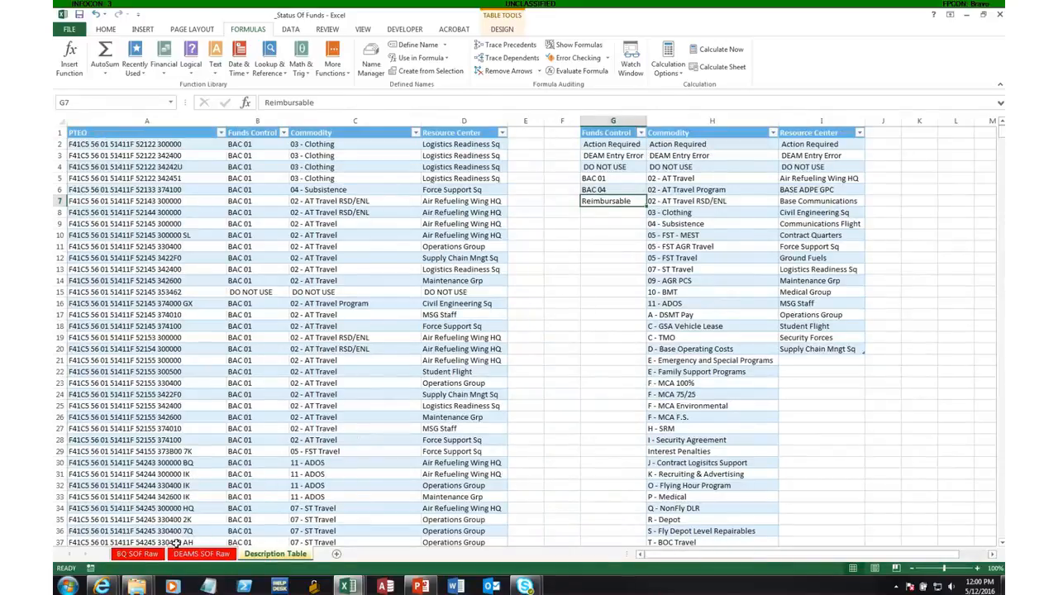
click(142, 553)
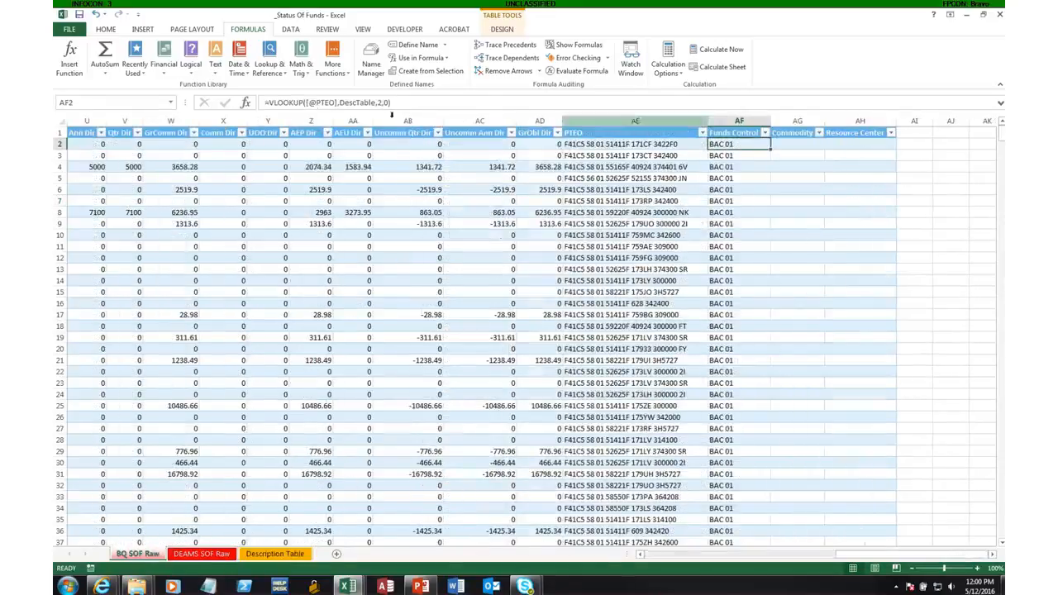
Wrap the AF2 lookup in an IF that tests whether it equals 0 and returns "_DEFINE NEW PTEO" when true.
click(268, 104)
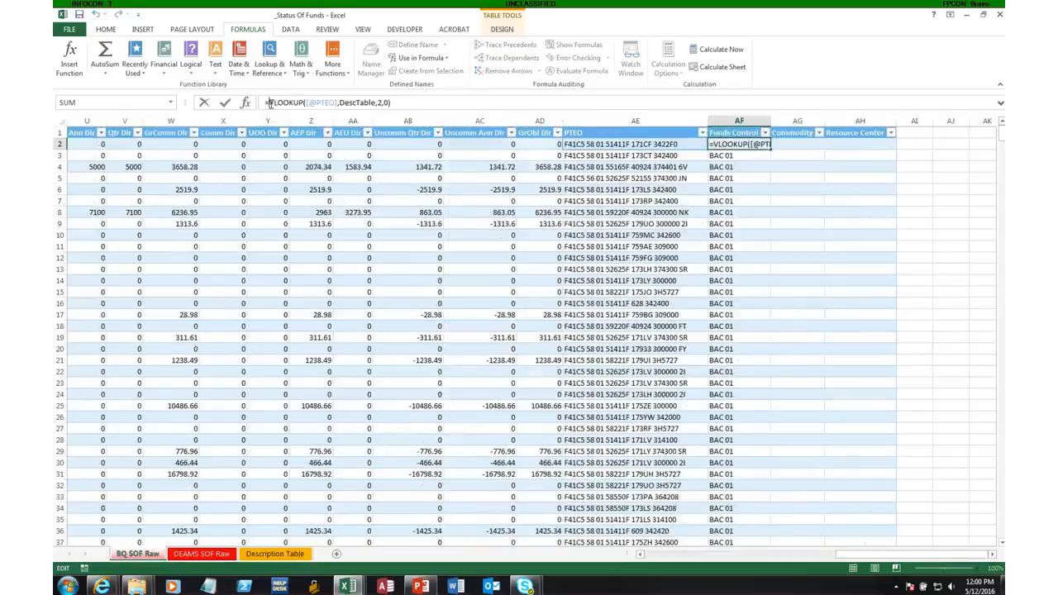
text(IF()
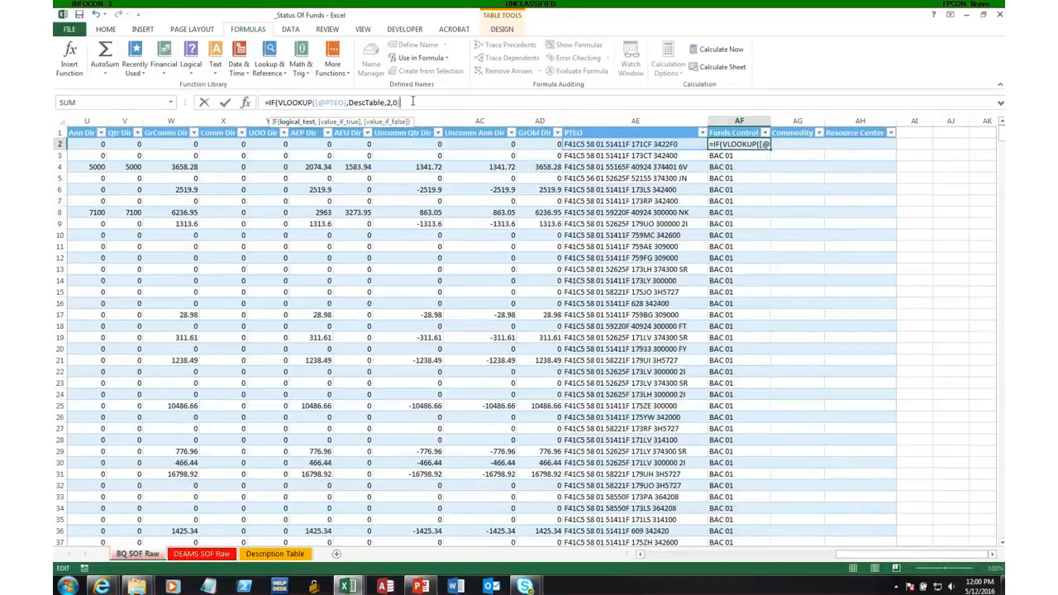
text(=)
text(0,)
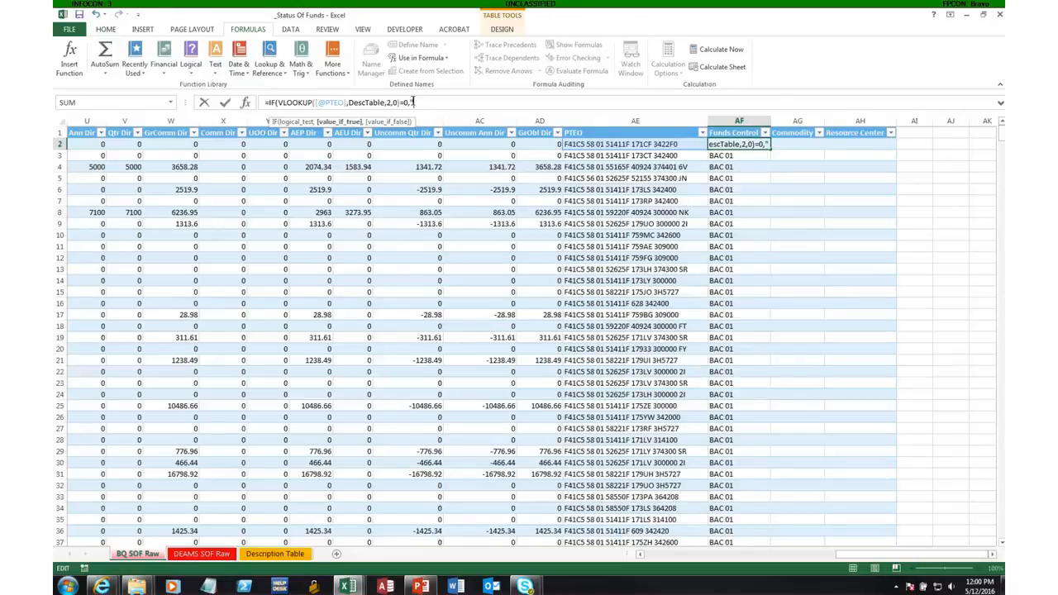
text("")
text(_DEFINE NEW P)
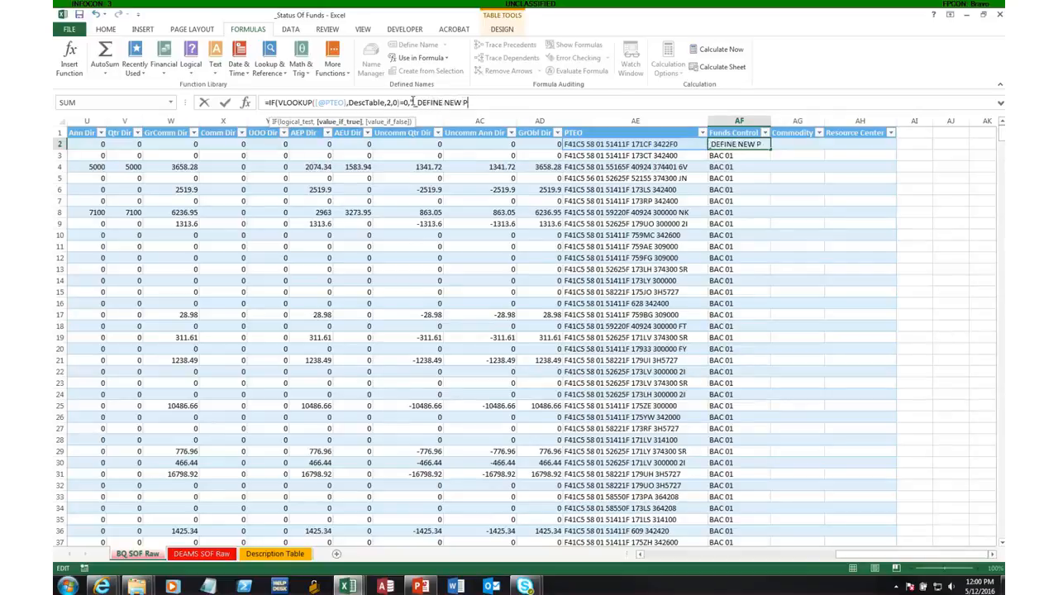
text(O",)
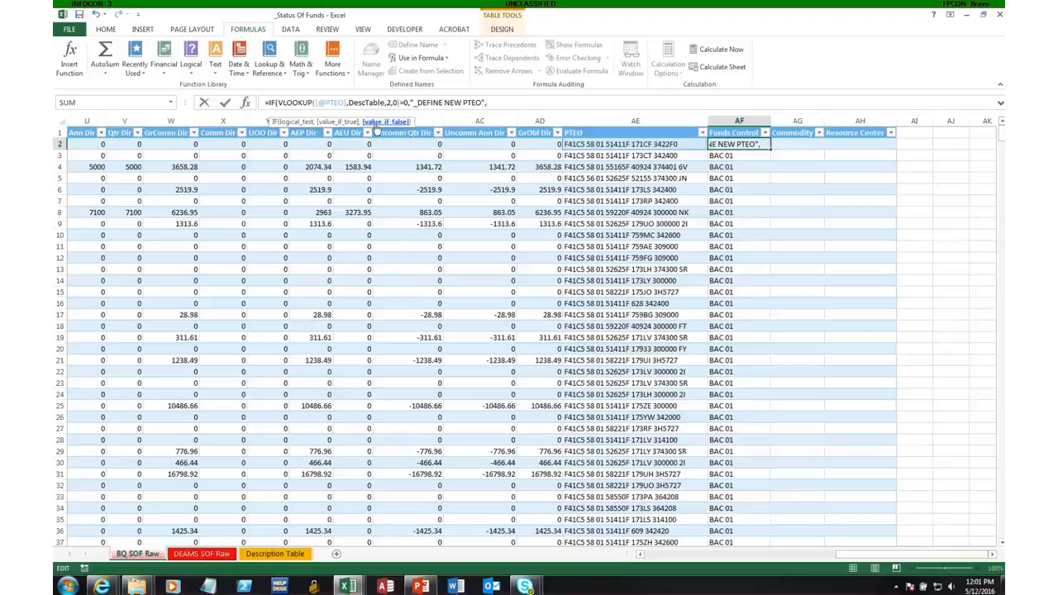
drag(278, 103, 402, 103)
key(ctrl+c)
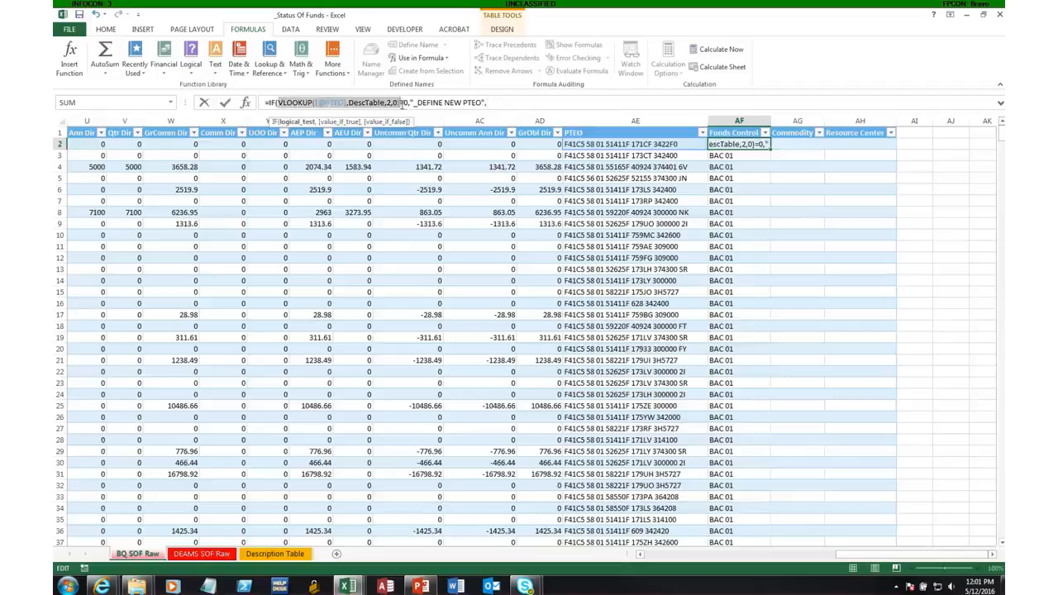
click(503, 102)
key(ctrl+v)
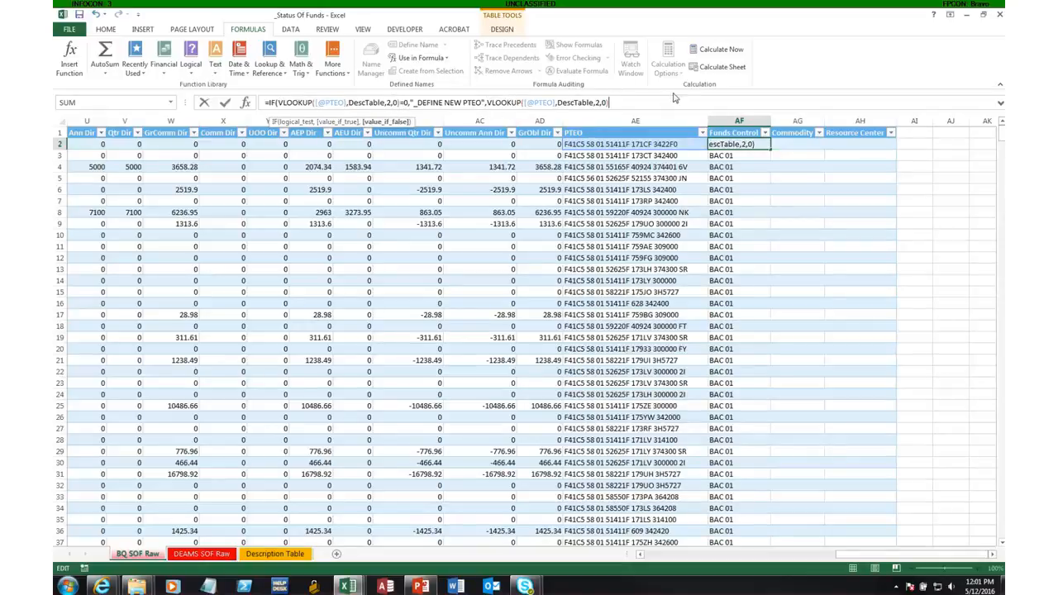
text())
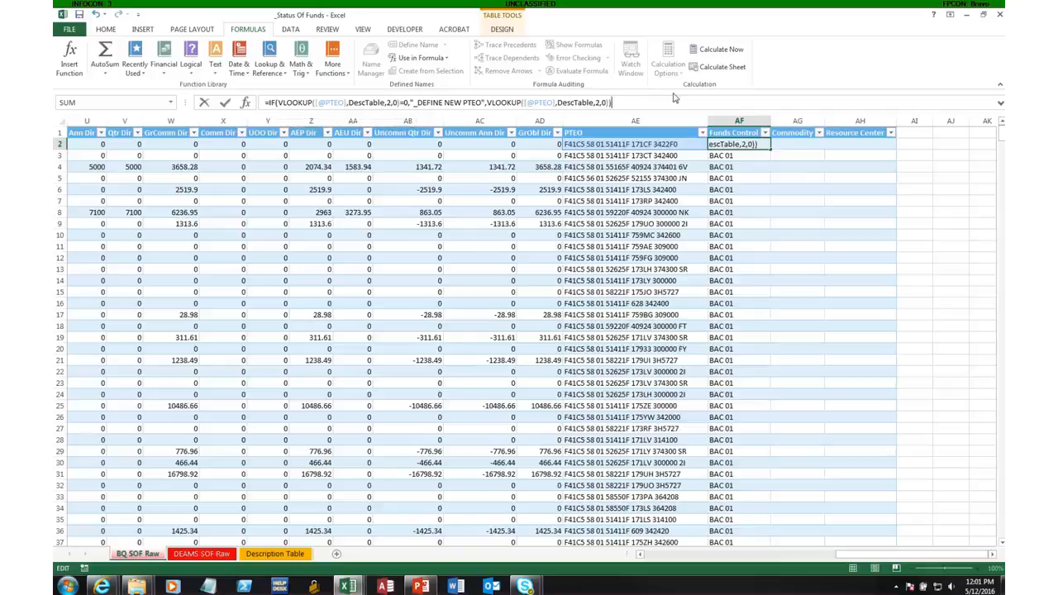
key(Return)
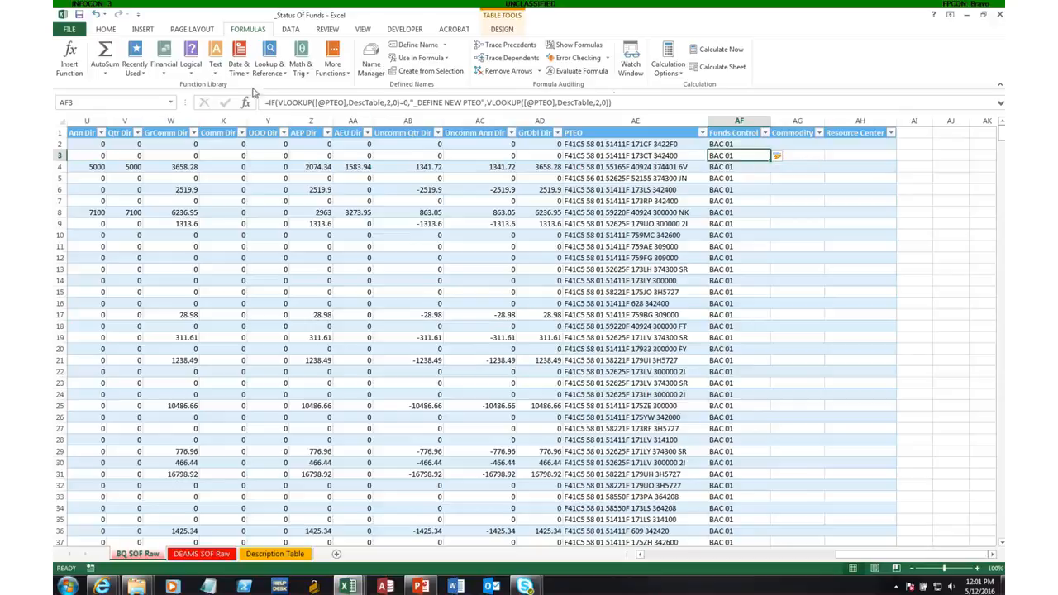
Wrap the Funds Control IF formula in AF3 in an IFERROR function, ready for its error value.
click(268, 101)
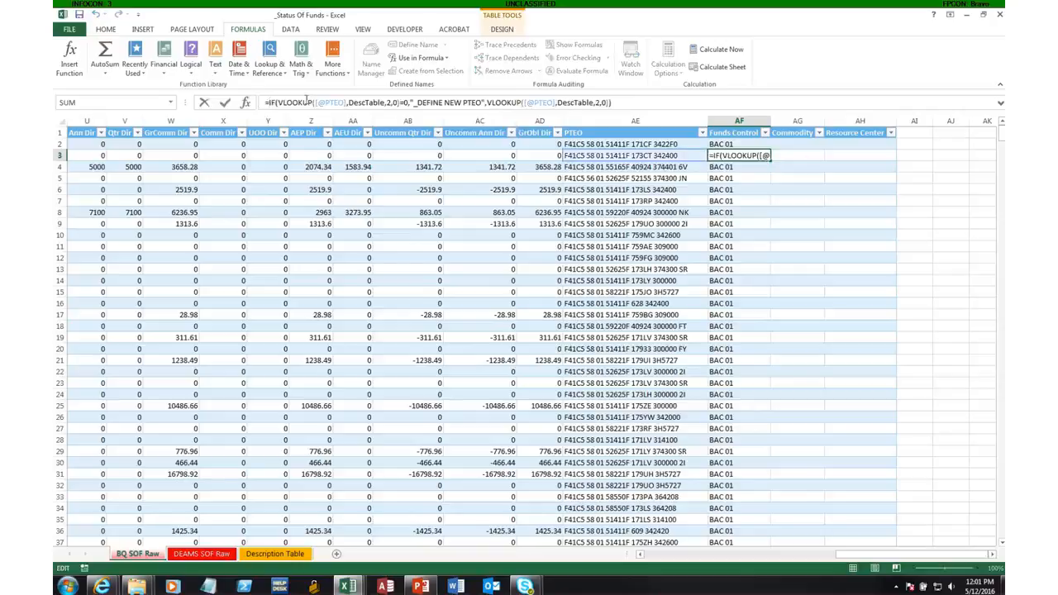
text(ife)
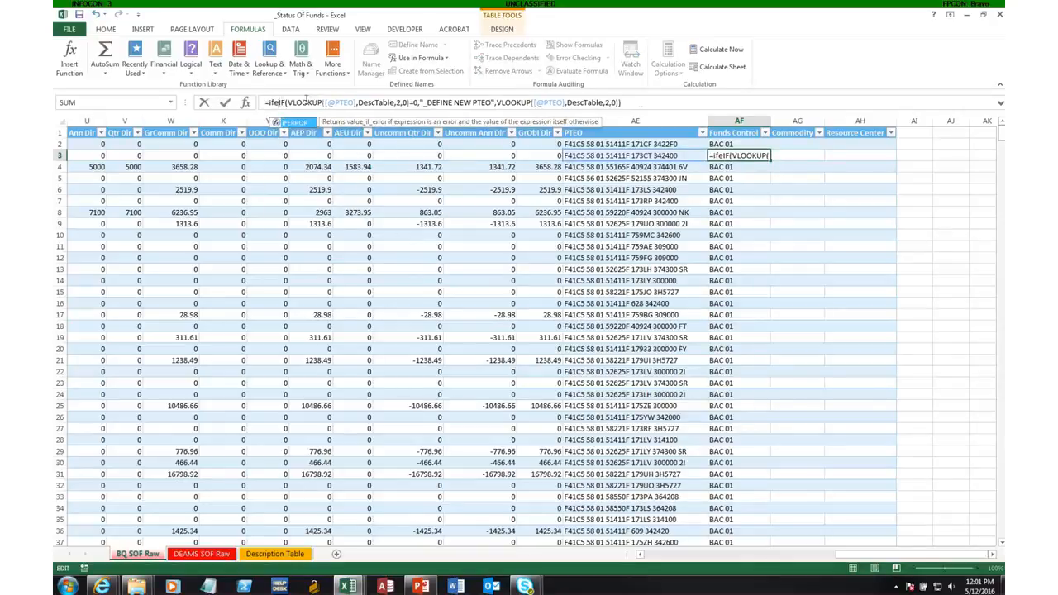
key(Tab)
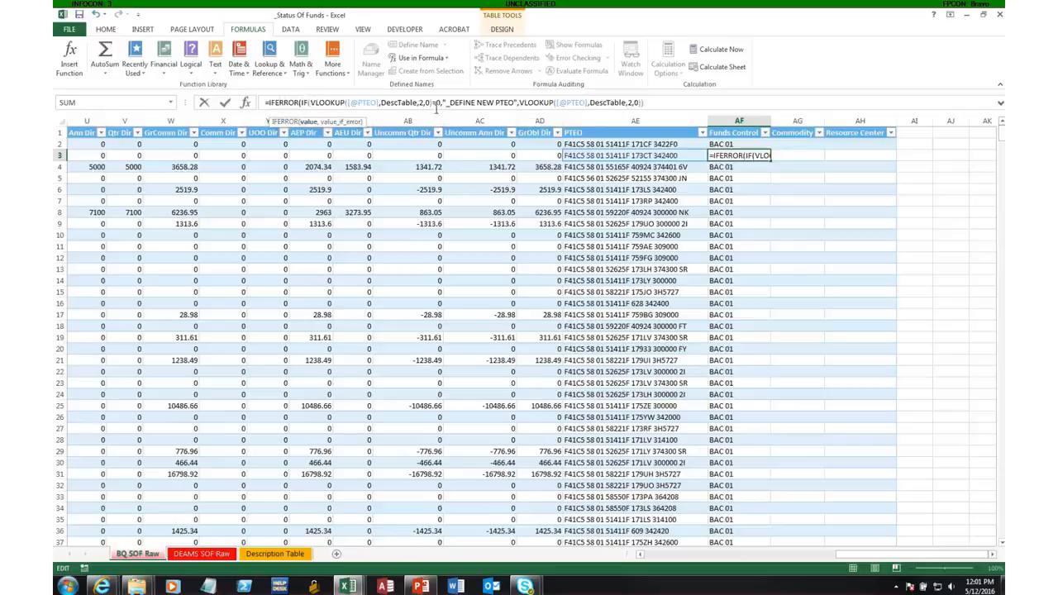
click(663, 103)
text(,)
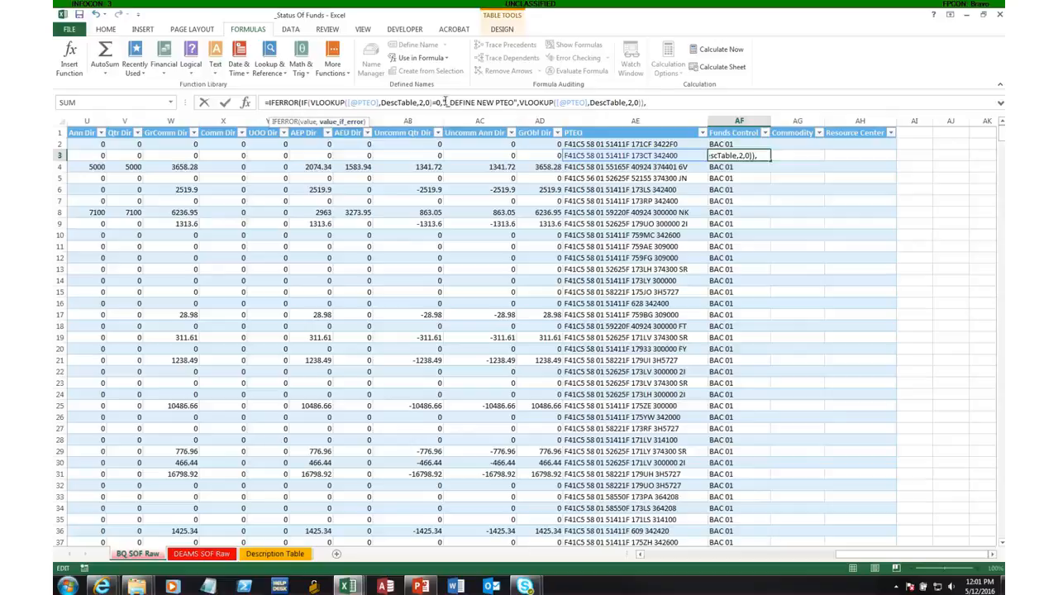
Copy "_DEFINE NEW PTEO" from the formula into IFERROR's error value and complete the Funds Control formula.
click(445, 101)
drag(444, 101, 519, 102)
key(ctrl+c)
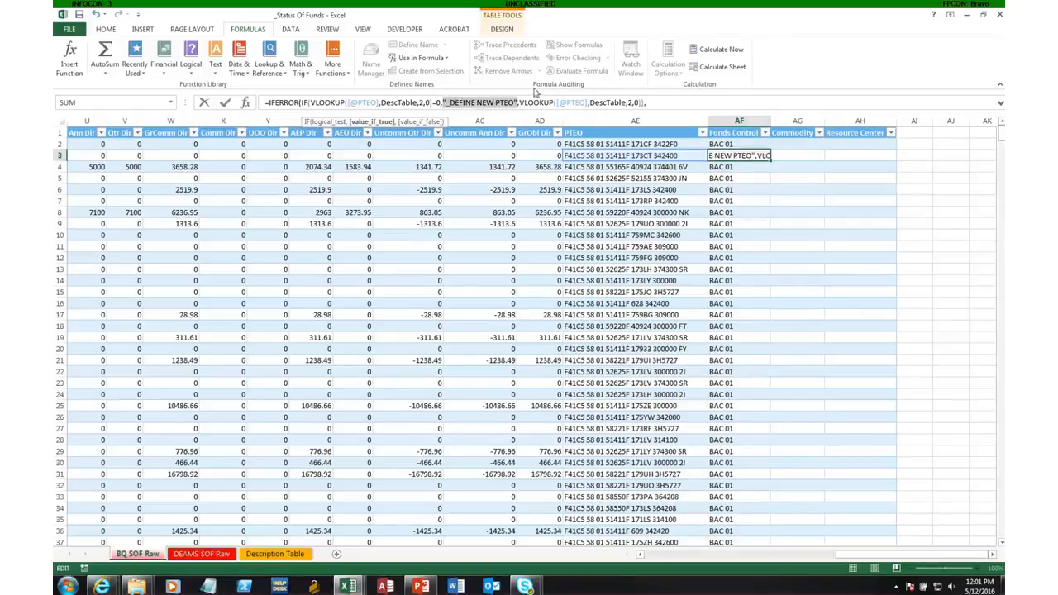
click(658, 103)
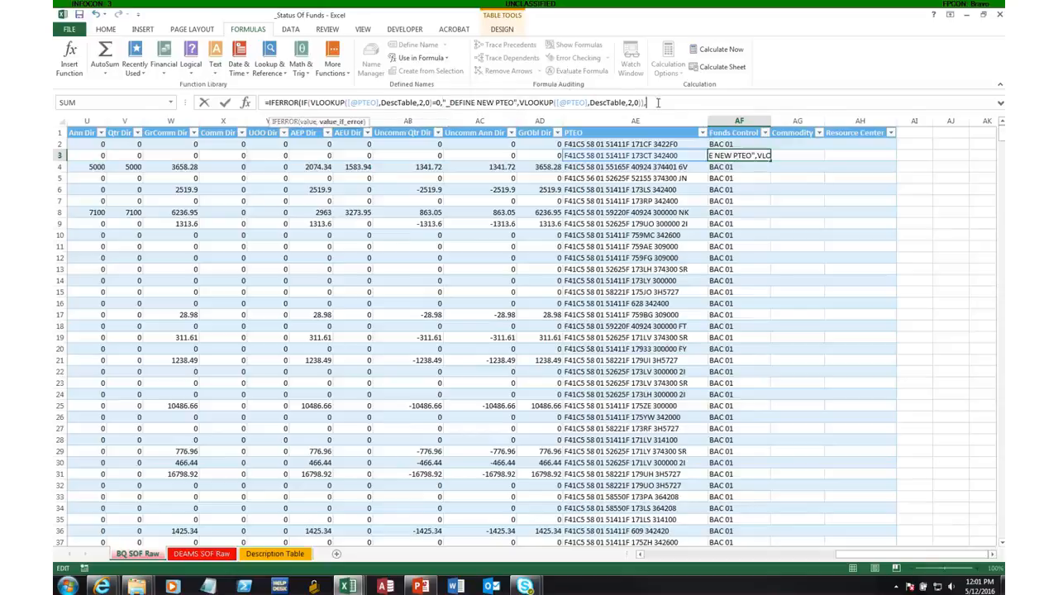
key(ctrl+v)
text())
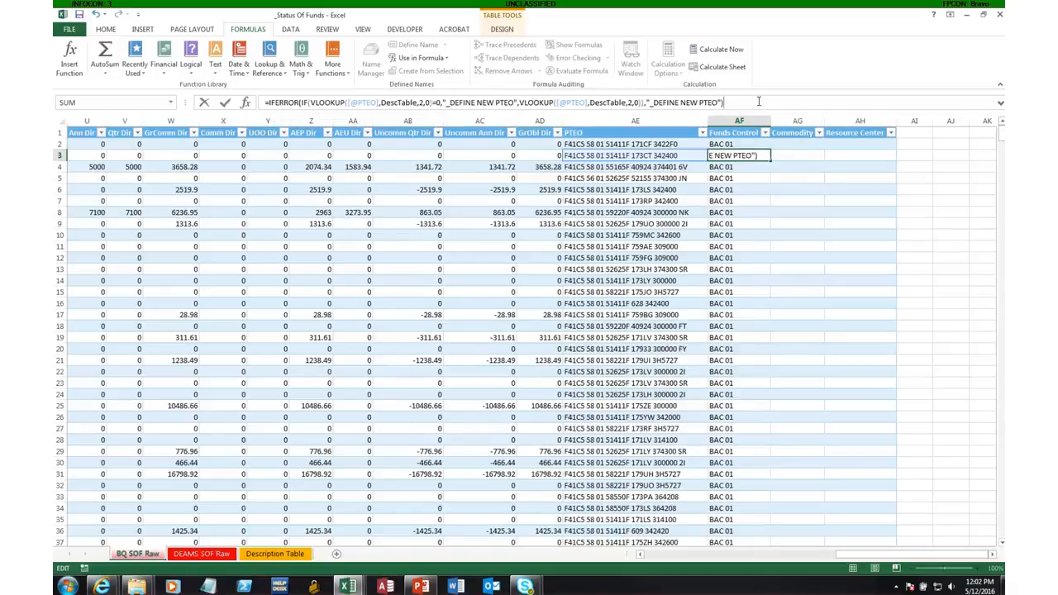
key(Return)
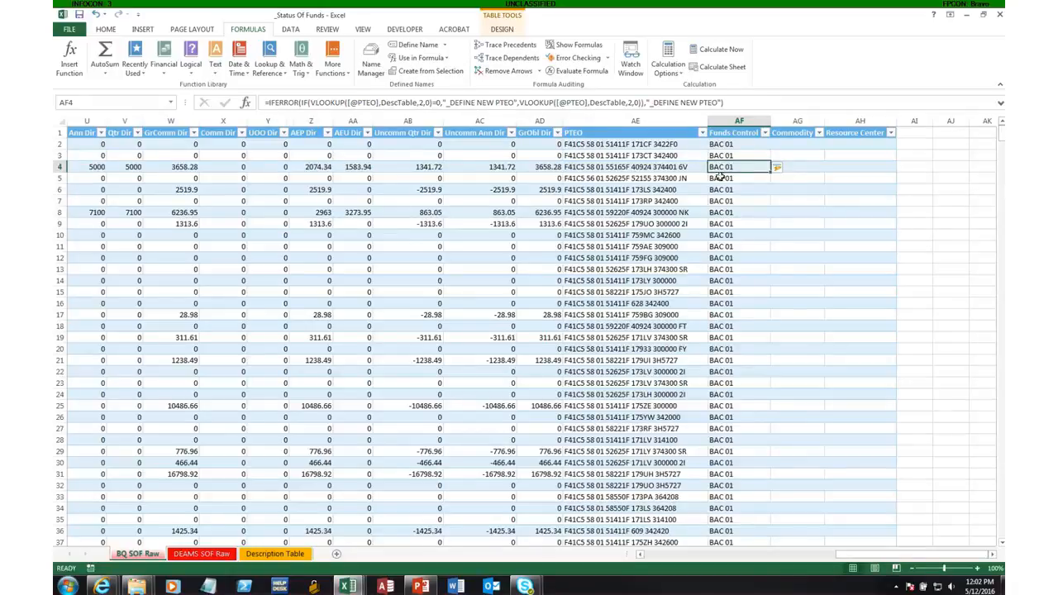
Check the column order on the Description Table sheet, then copy the full Funds Control formula from AF2 into Commodity cell AG2.
click(738, 146)
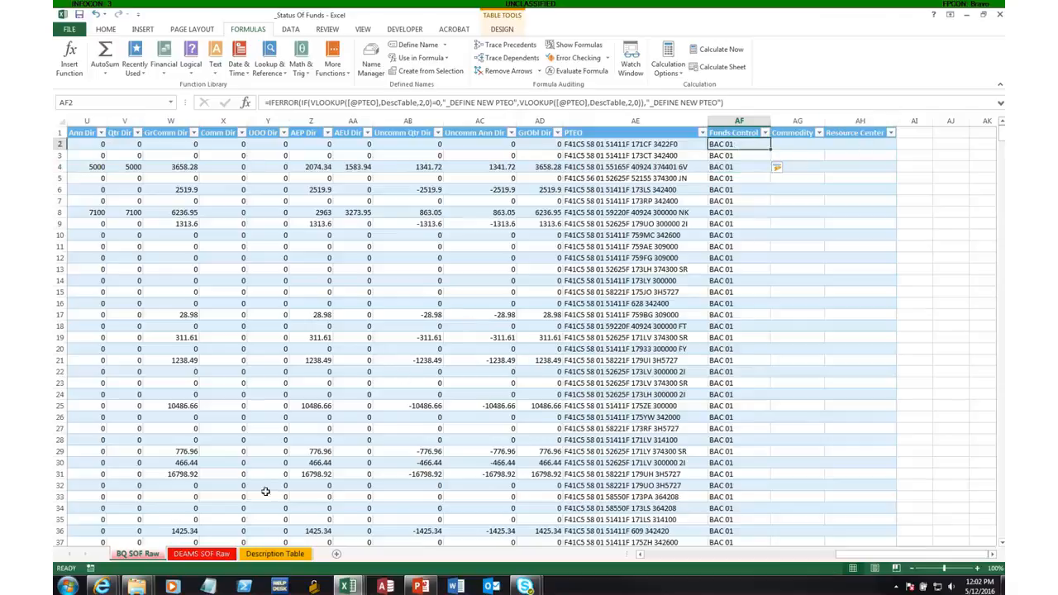
click(266, 554)
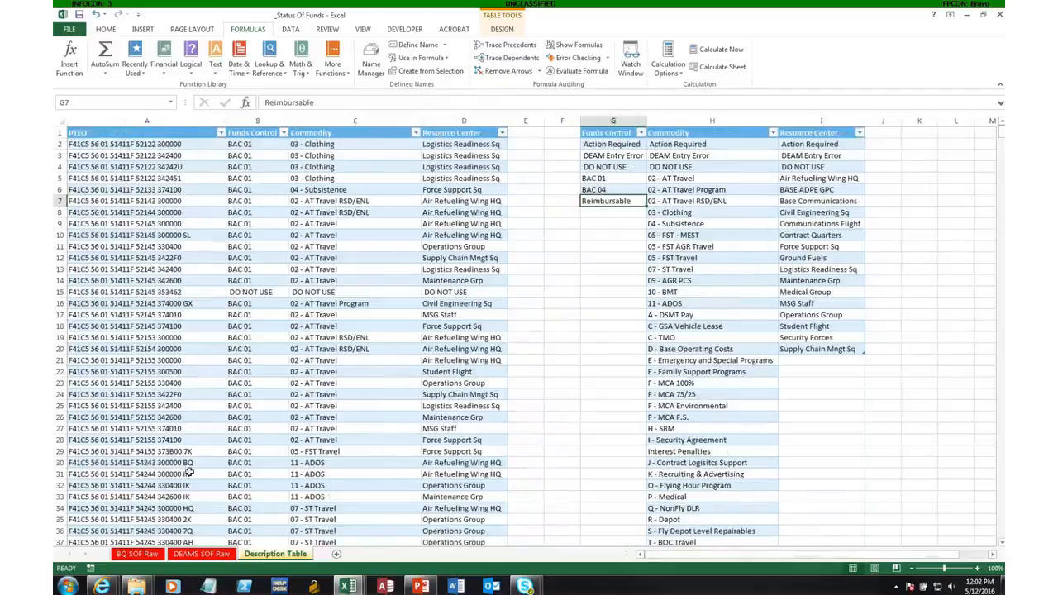
click(134, 554)
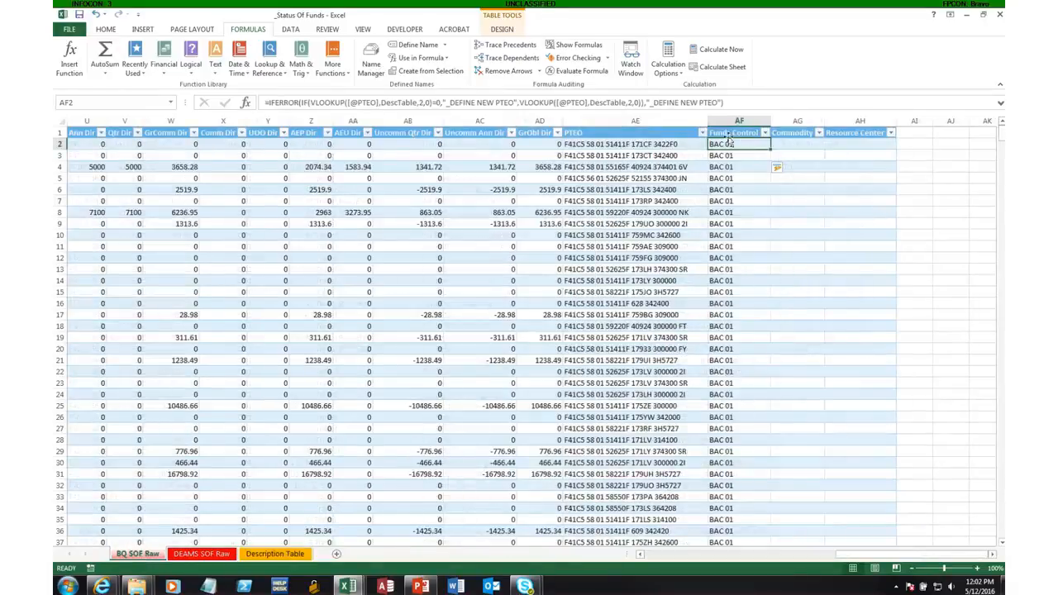
click(367, 105)
drag(368, 105, 255, 103)
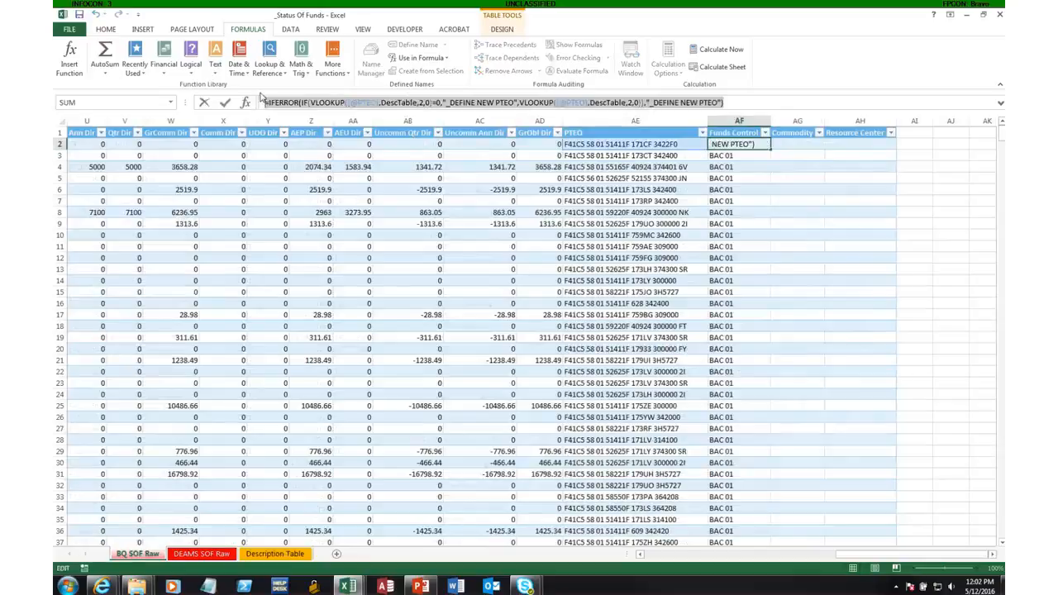
click(806, 144)
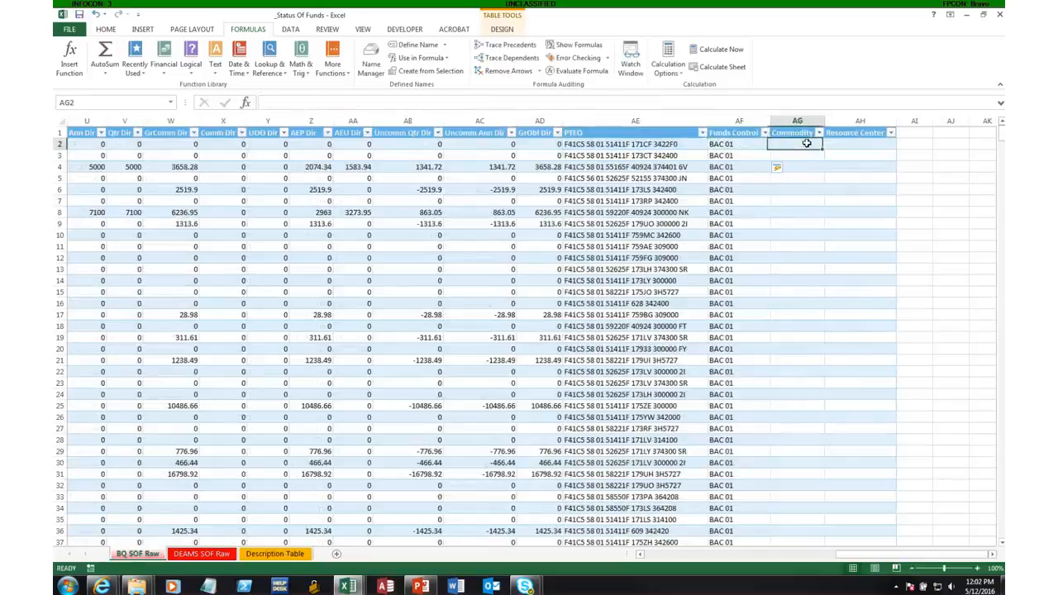
click(644, 101)
text(=IFERROR(IF(VLOOKUP([@PTEO],DescTable,2,0)=0,"_DEFINE NEW PTEO",VLOOKUP([@PTEO],DescTable,2,0)),"_DEFINE NEW PTEO"))
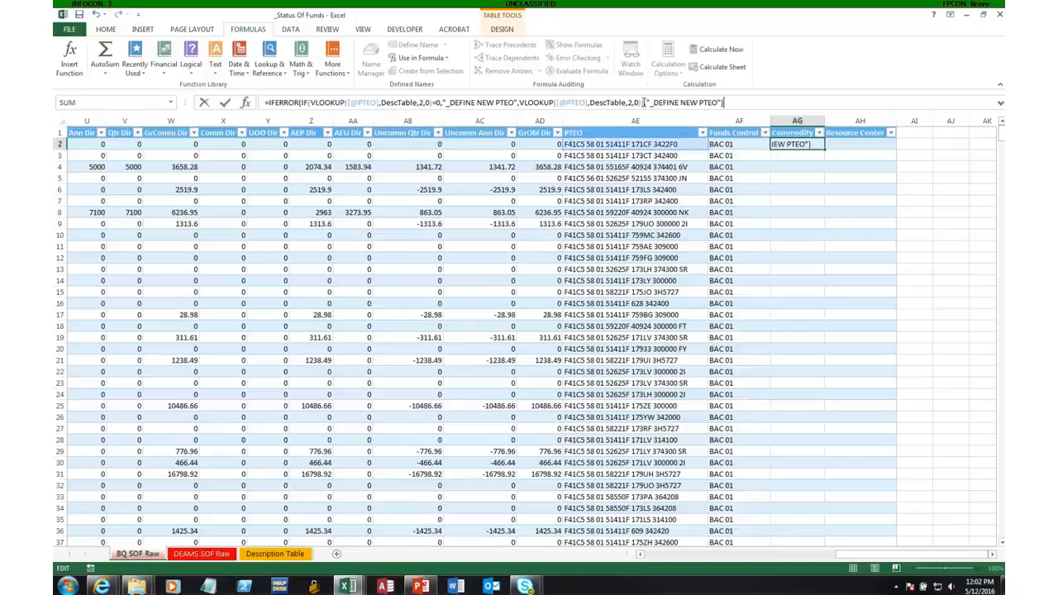
Change both VLOOKUP column indexes in the AG2 formula to 3, fill the Commodity column and fit its width to the contents.
click(424, 103)
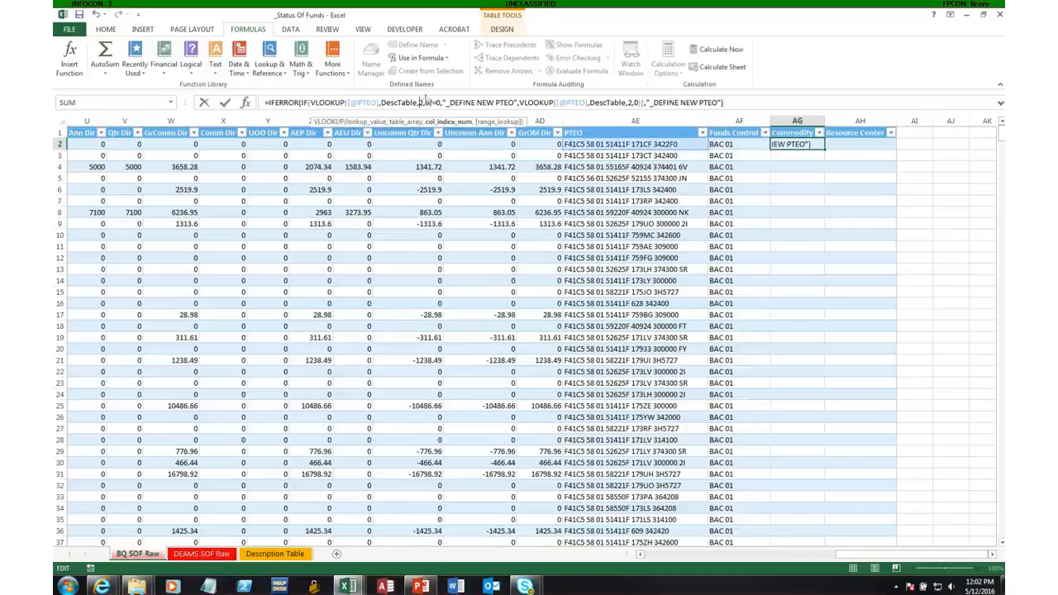
key(BackSpace)
text(3)
click(631, 102)
key(BackSpace)
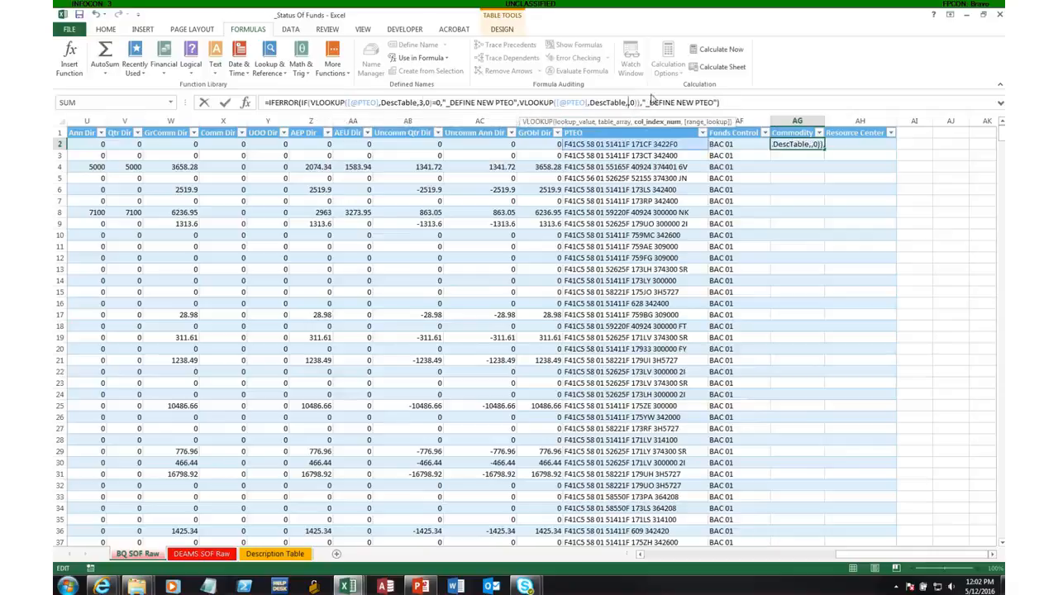
text(3)
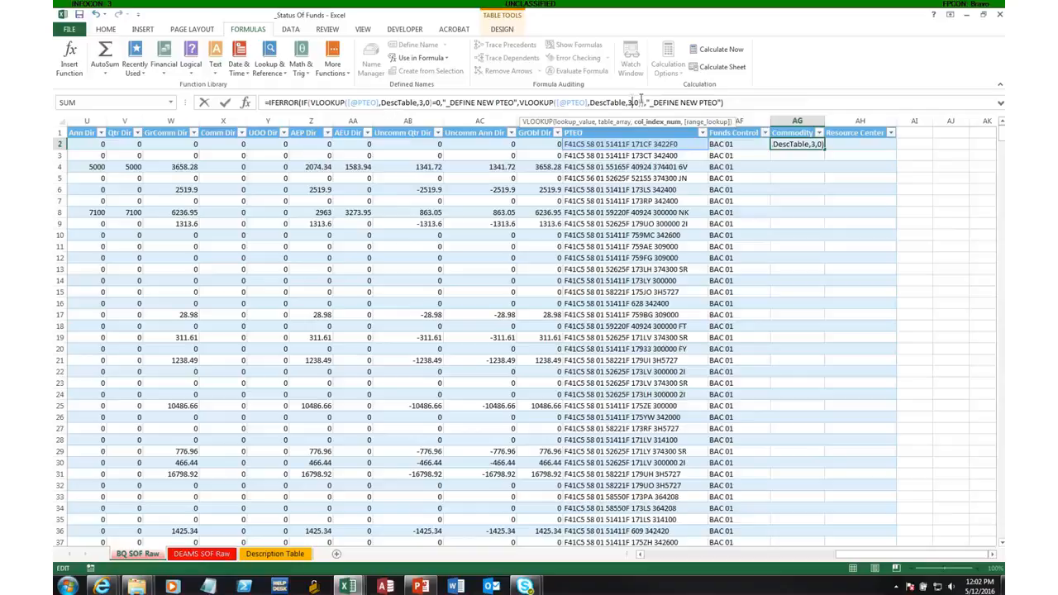
key(Return)
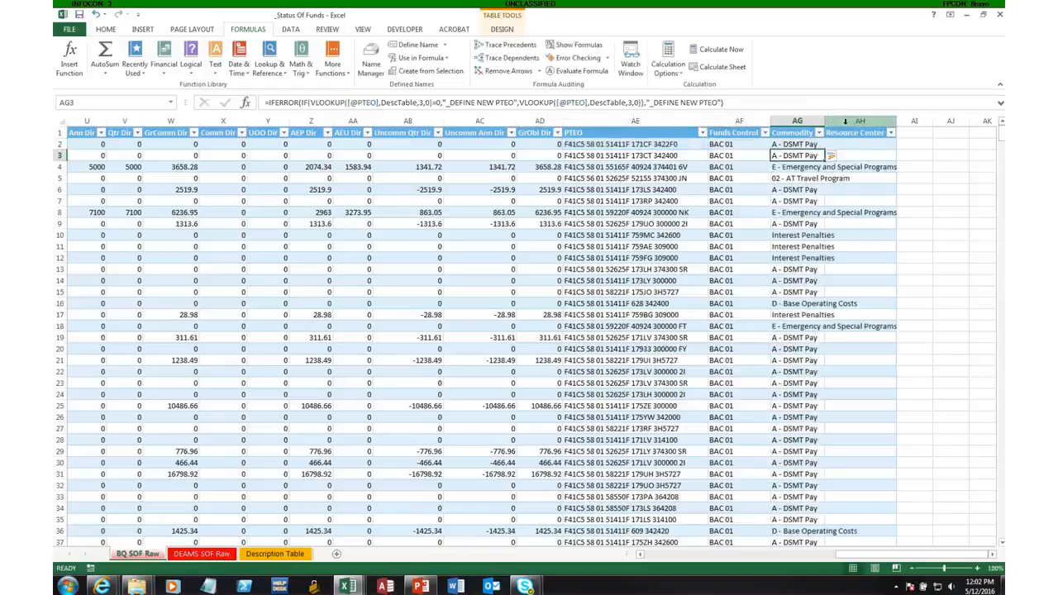
double_click(826, 120)
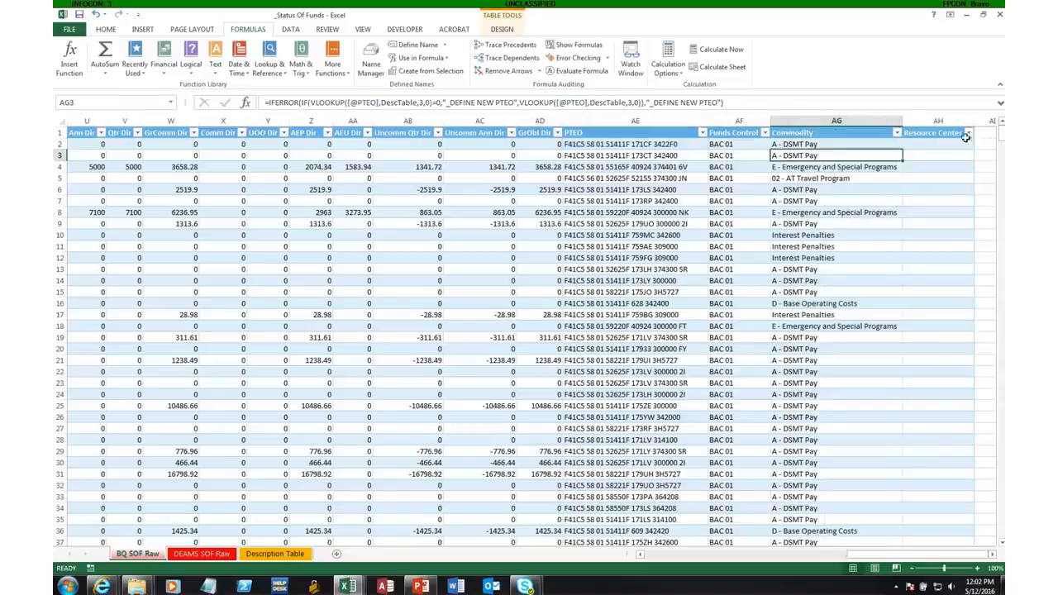
Copy the full Commodity formula from AG2 into Resource Center cell AH2.
click(831, 147)
drag(814, 103, 264, 102)
key(ctrl+c)
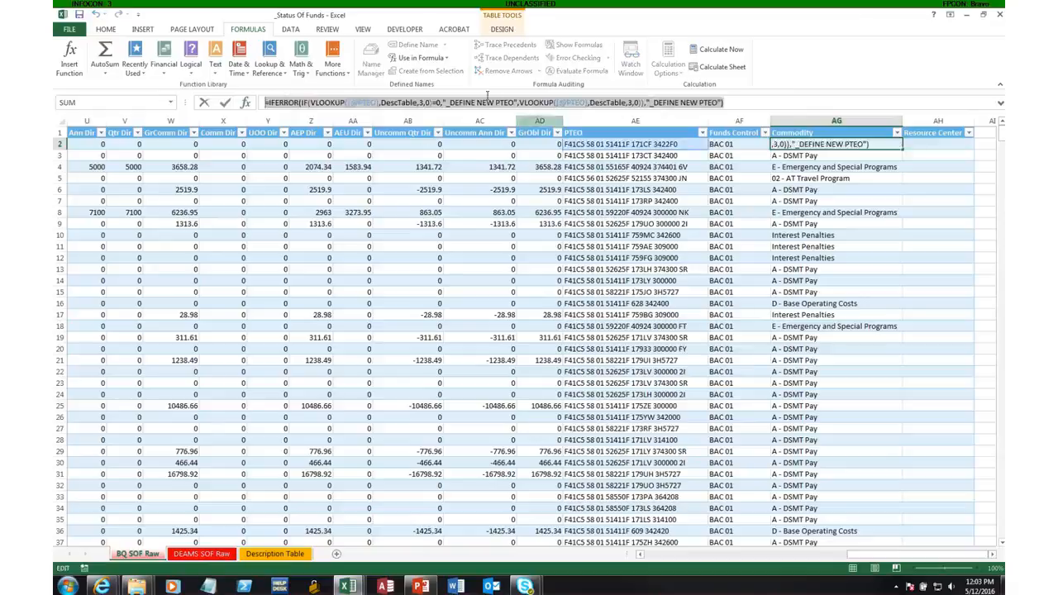
key(Escape)
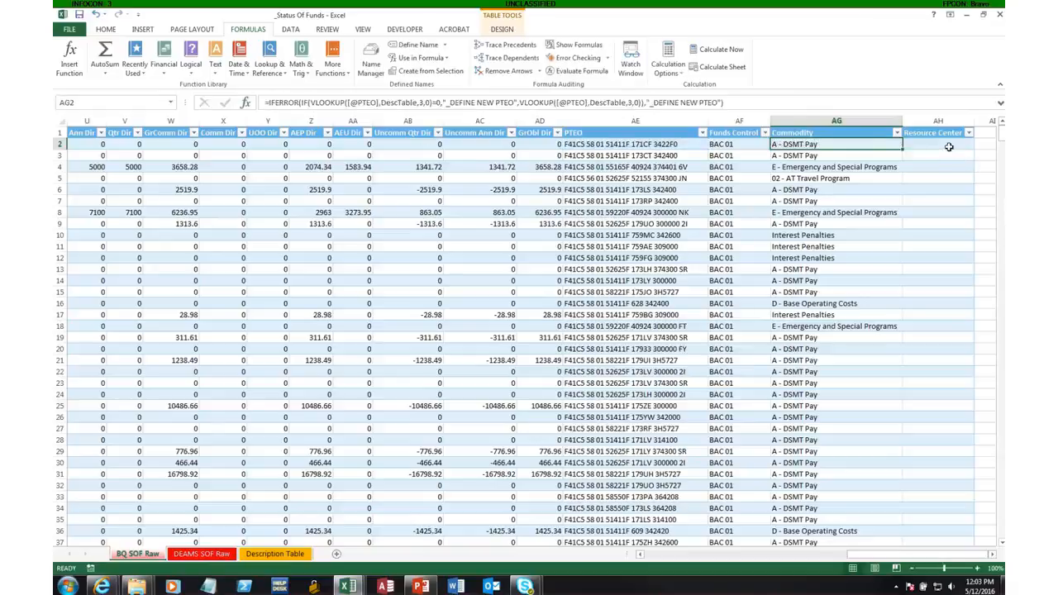
click(948, 147)
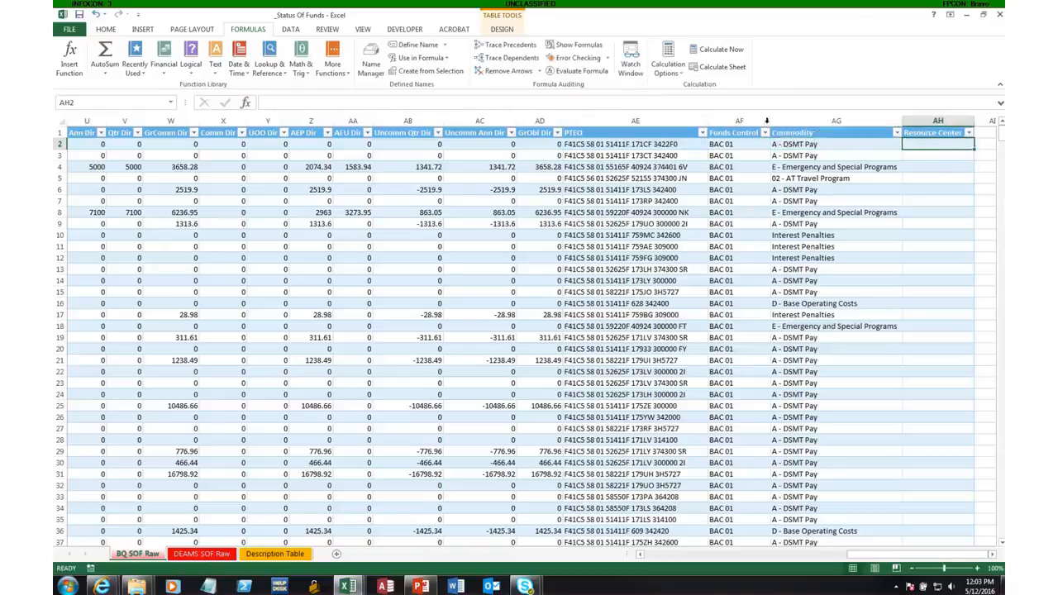
click(732, 100)
key(ctrl+v)
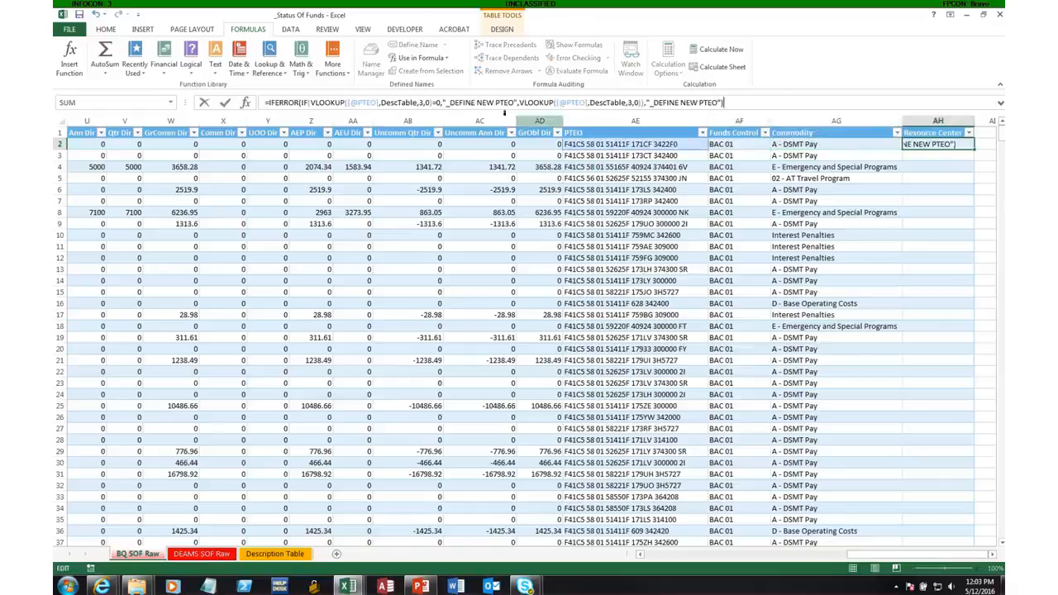
Change both VLOOKUP column indexes in the AH2 formula to 4, fill the Resource Center column and fit its width to the contents.
click(423, 101)
key(BackSpace)
text(4)
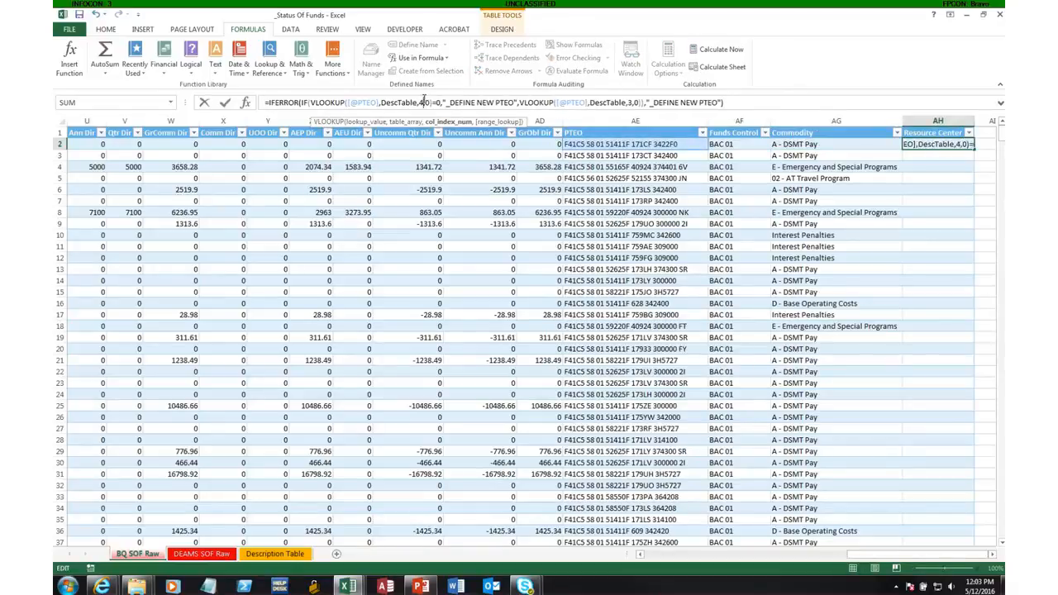
double_click(628, 102)
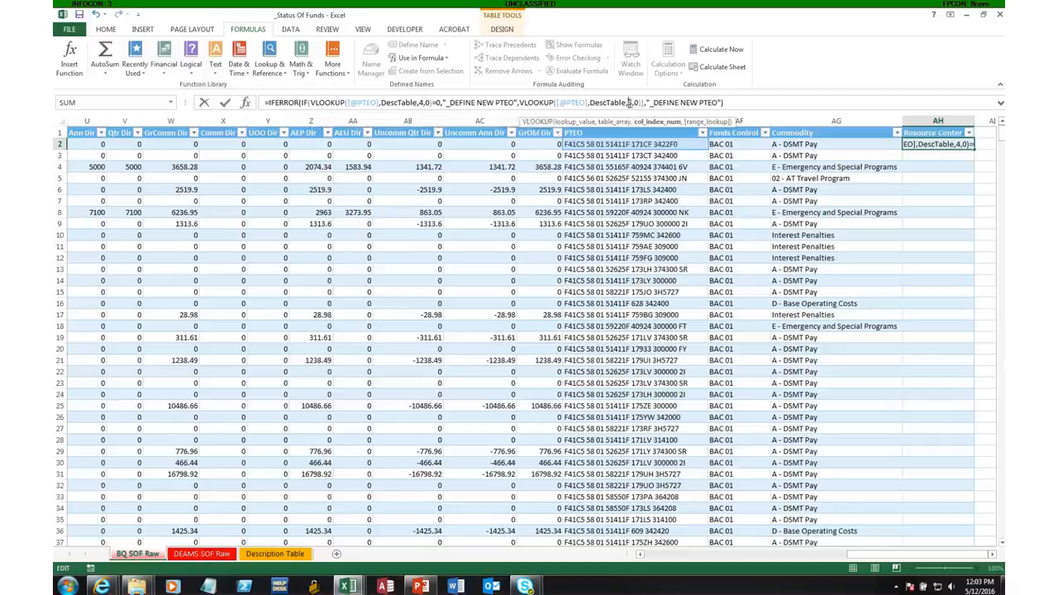
text(4)
key(Return)
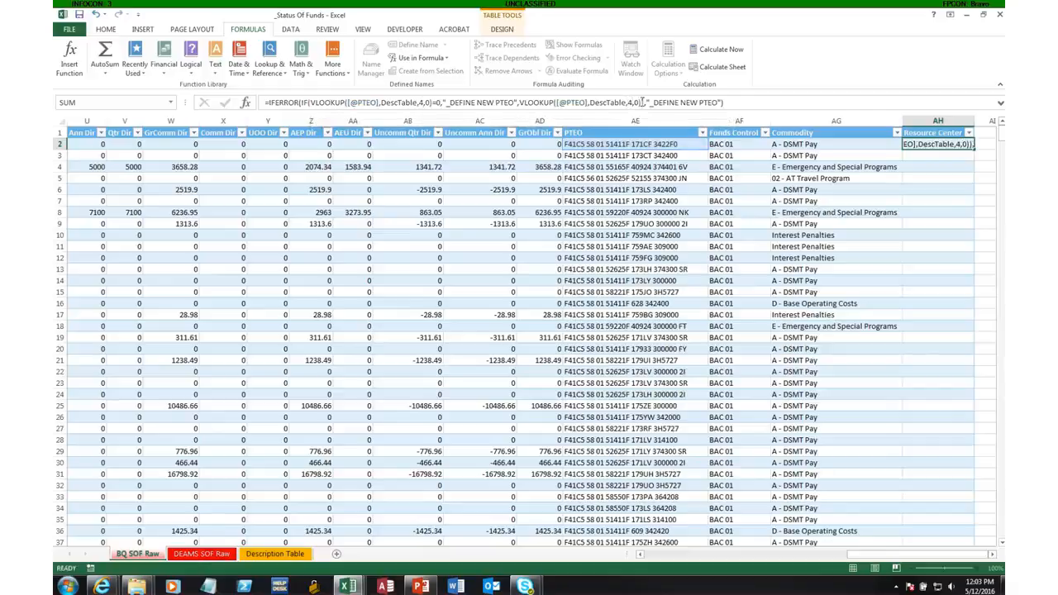
double_click(975, 120)
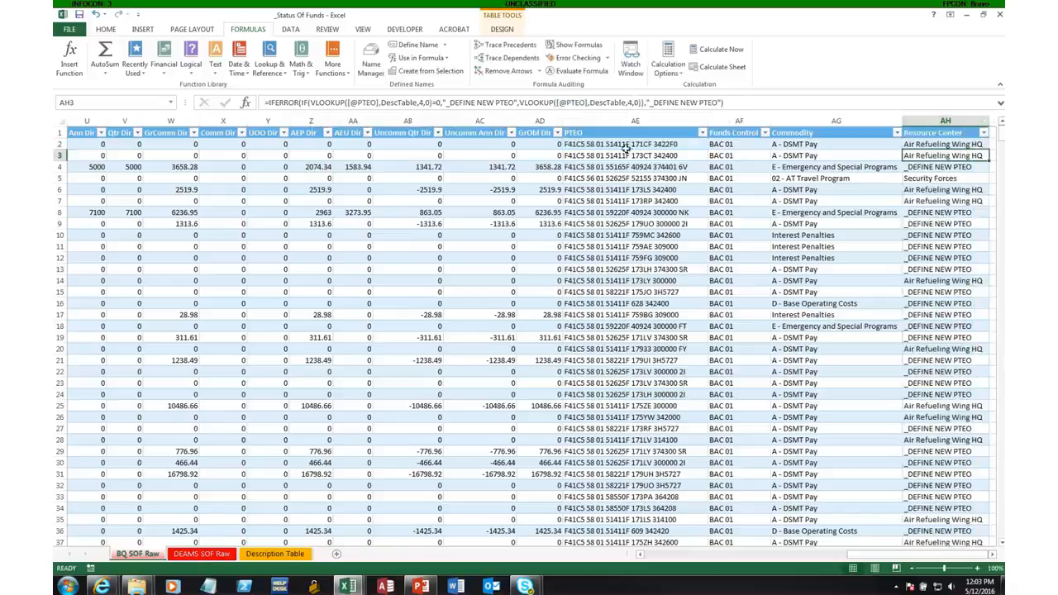
Review the lookup formulas on BQ SOF Raw and the end of the Description Table's PTEO list where new entries go.
click(779, 244)
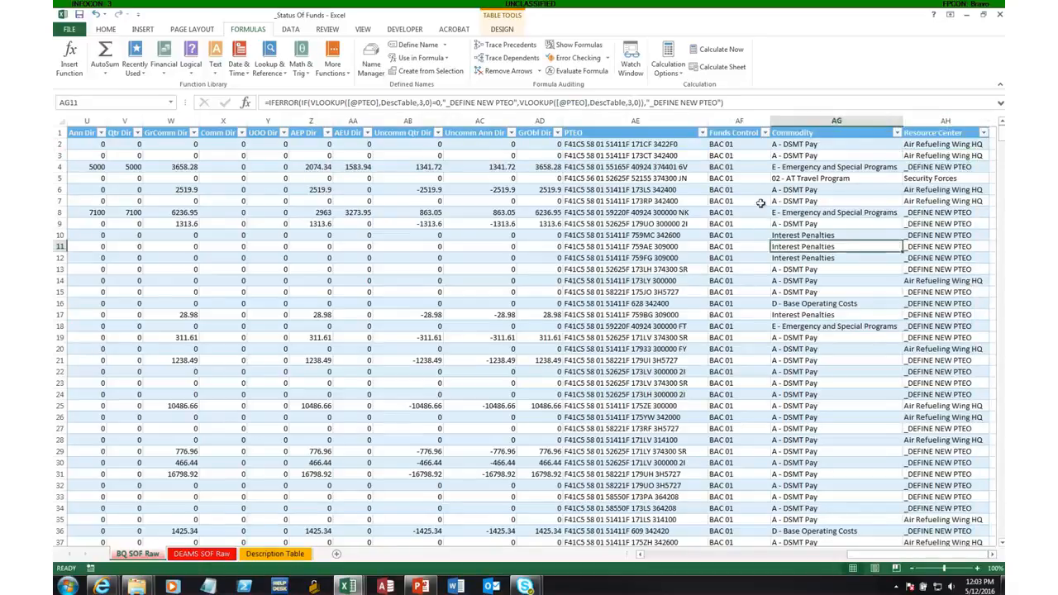
click(721, 145)
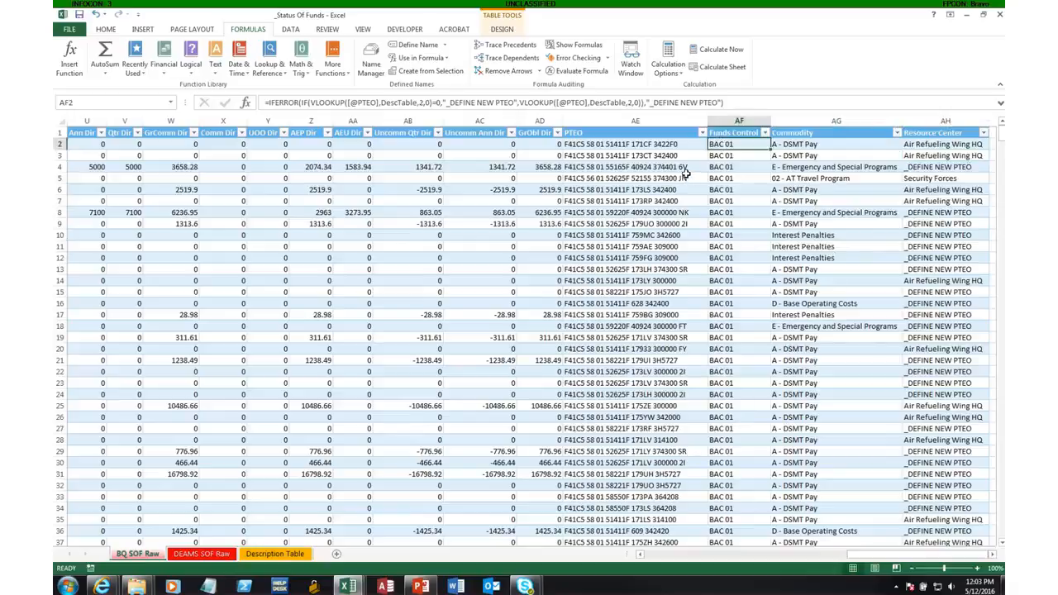
click(263, 552)
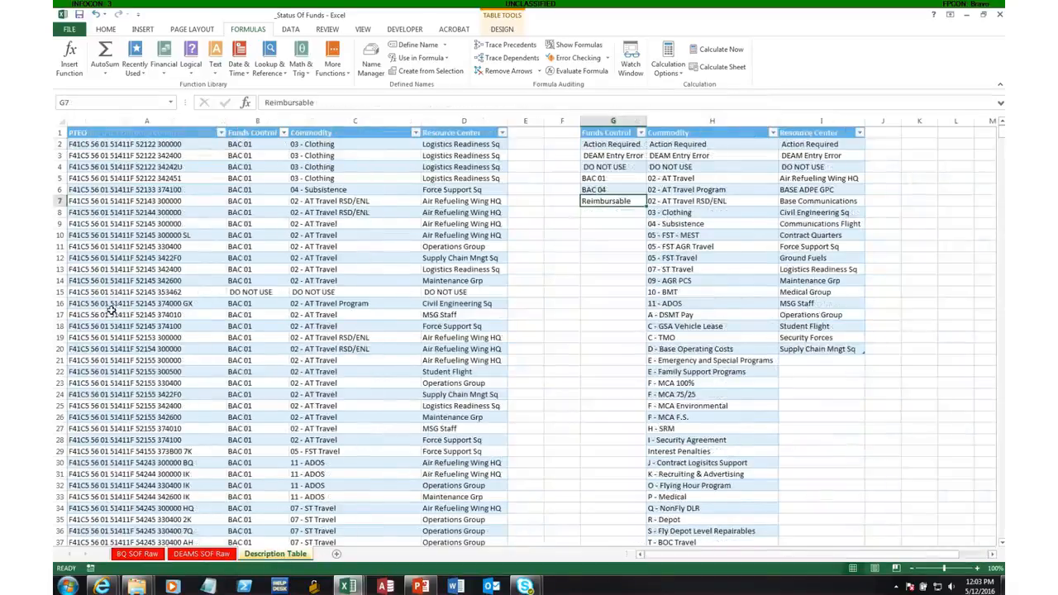
click(157, 173)
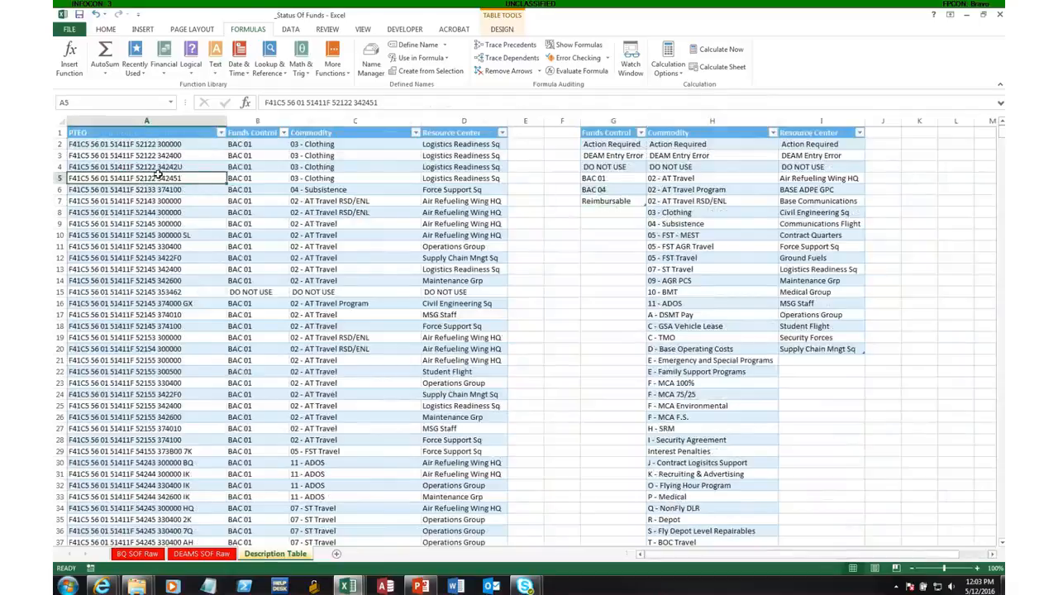
key(ctrl+Down)
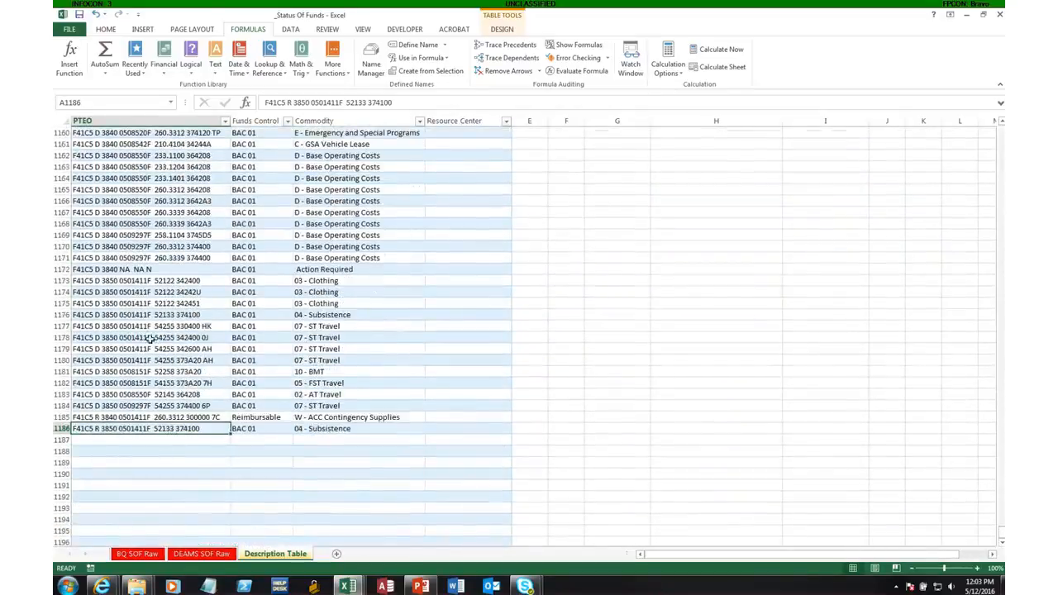
click(111, 438)
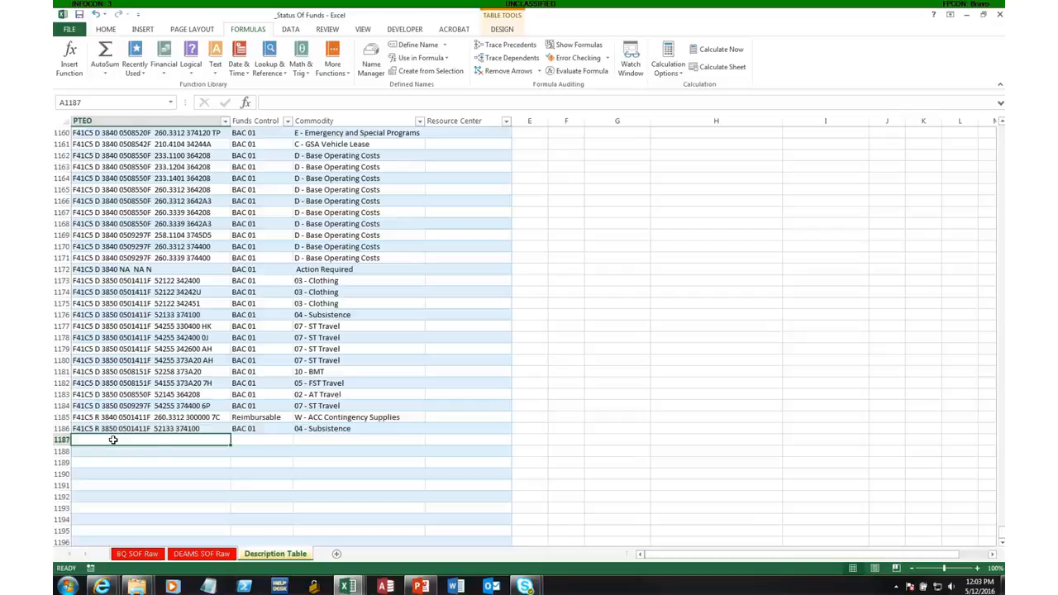
click(137, 553)
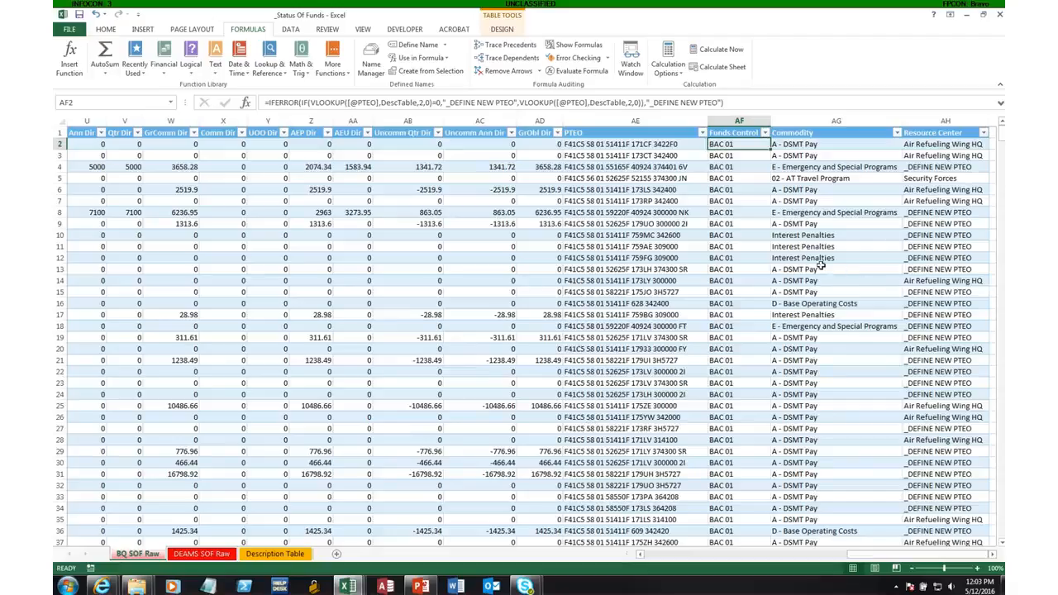